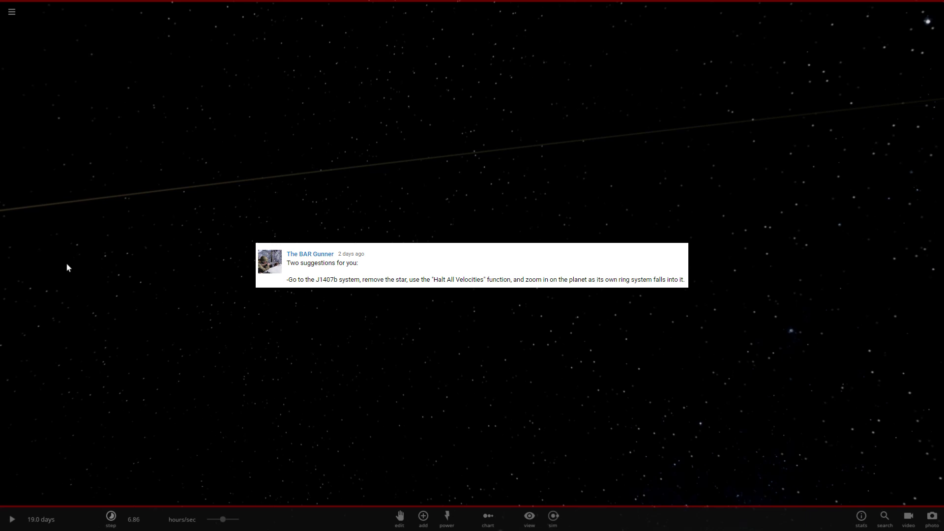
- View the J1407 B ring system from several angles, then select the planet J1407 B and zoom in on it
drag(67, 264, 253, 242)
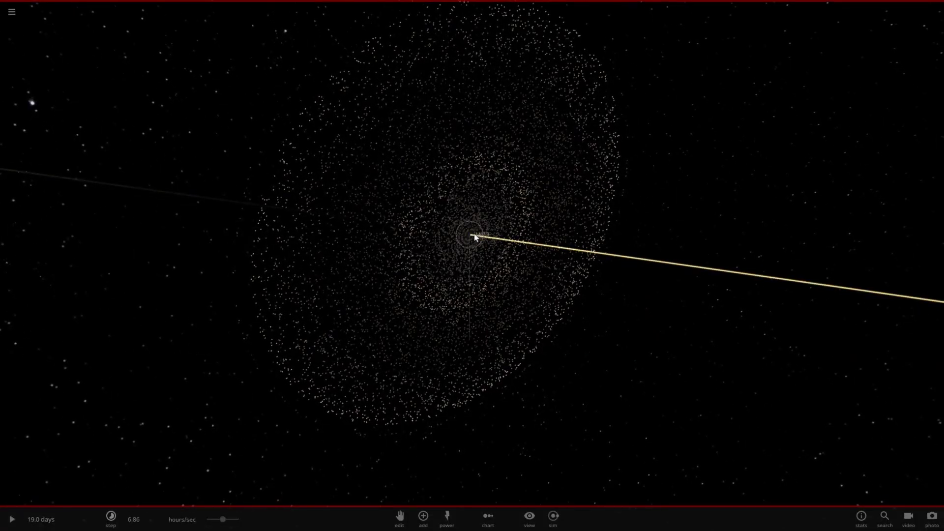
click(476, 238)
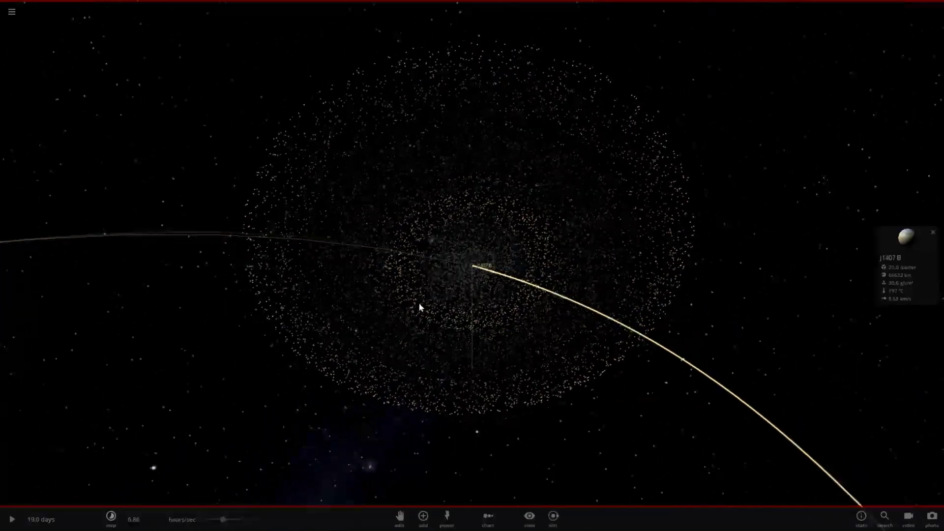
drag(420, 304, 239, 396)
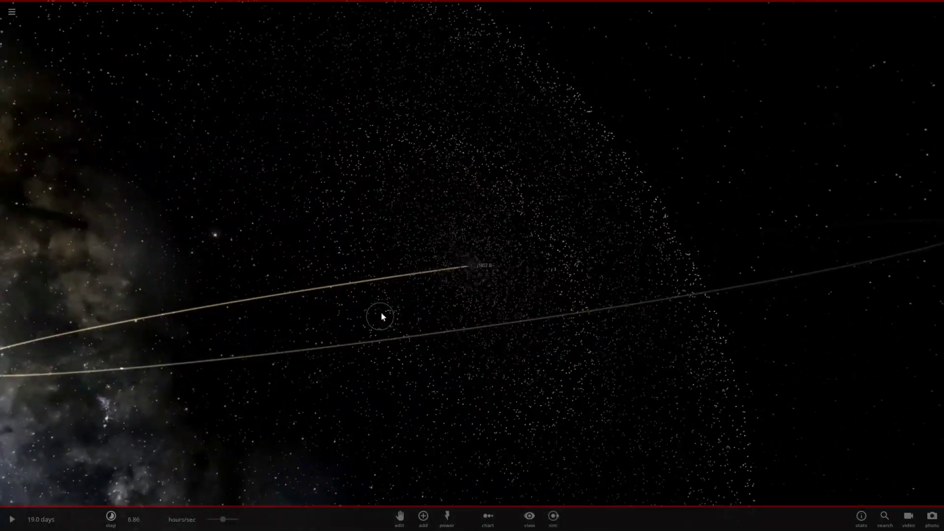
click(325, 319)
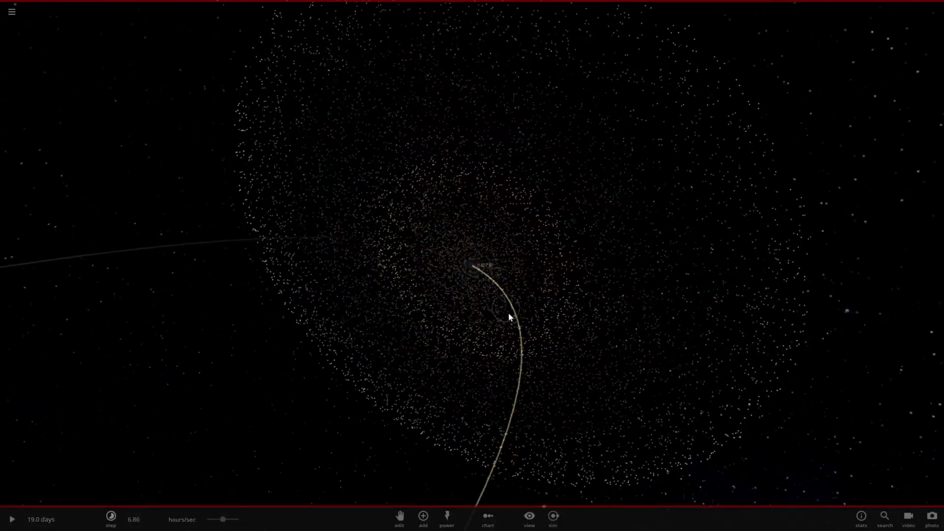
click(521, 315)
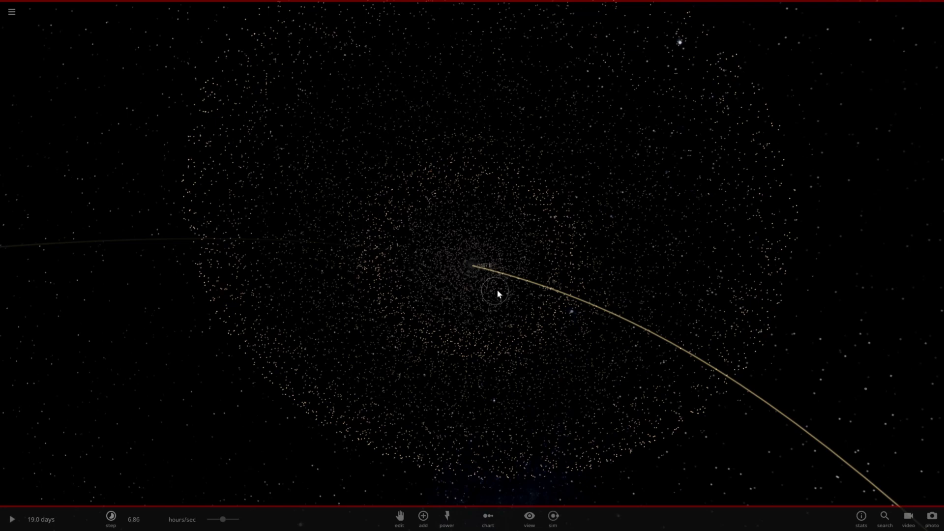
click(624, 255)
drag(623, 255, 346, 320)
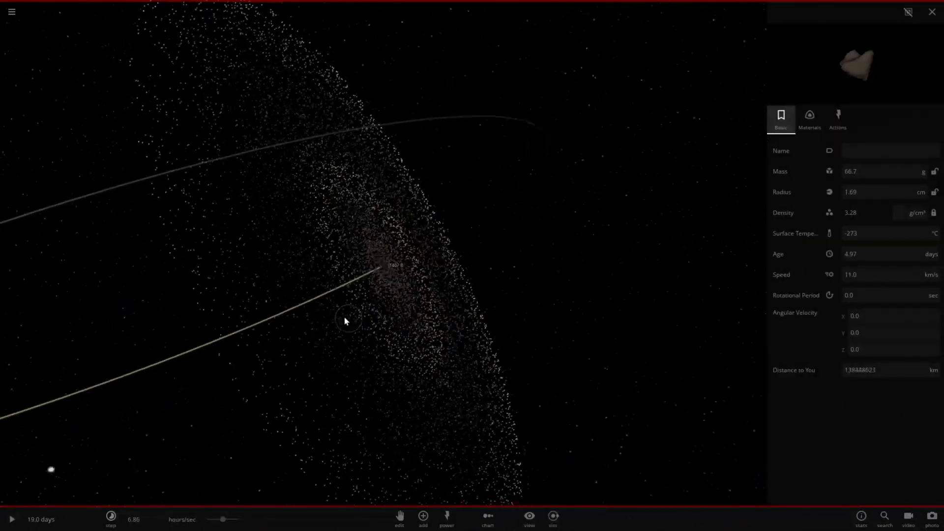
click(383, 269)
double_click(383, 268)
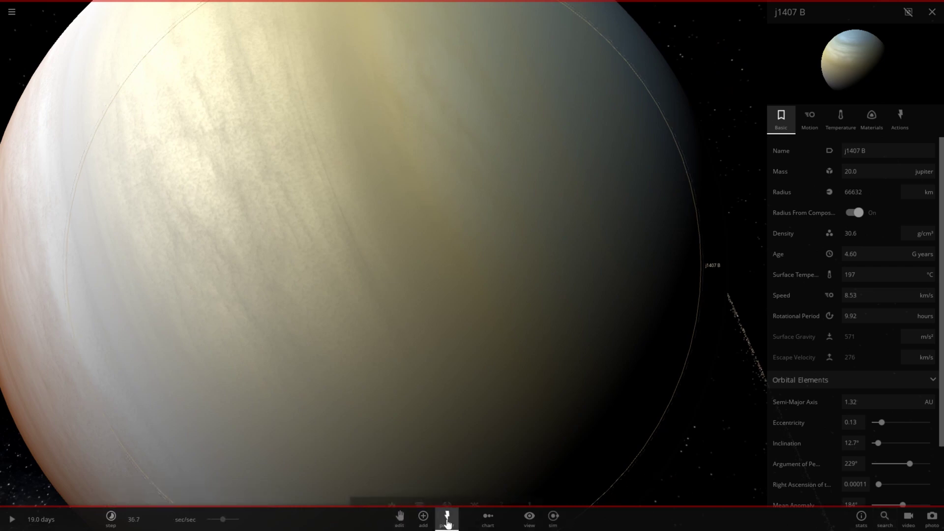
- Look through the simulation-wide actions, close the list, and view J1407 B and its rings from farther away
click(361, 497)
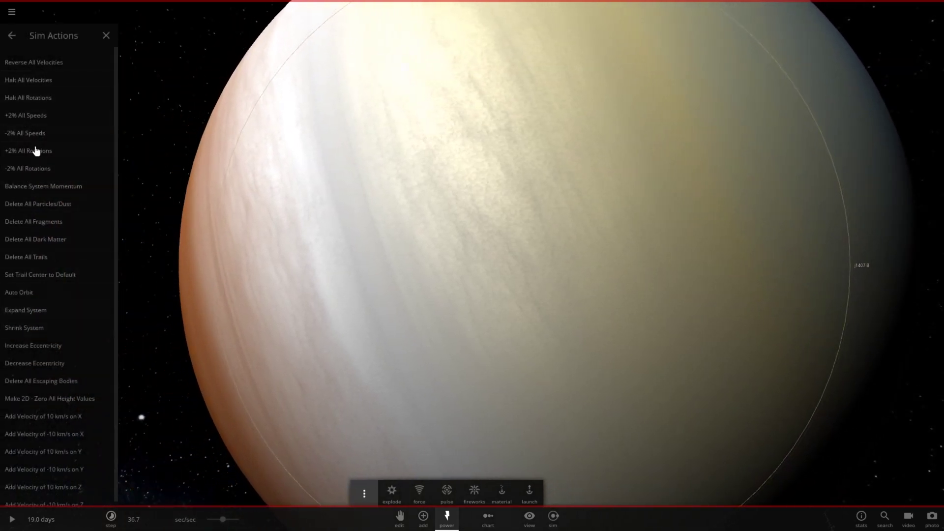
click(106, 36)
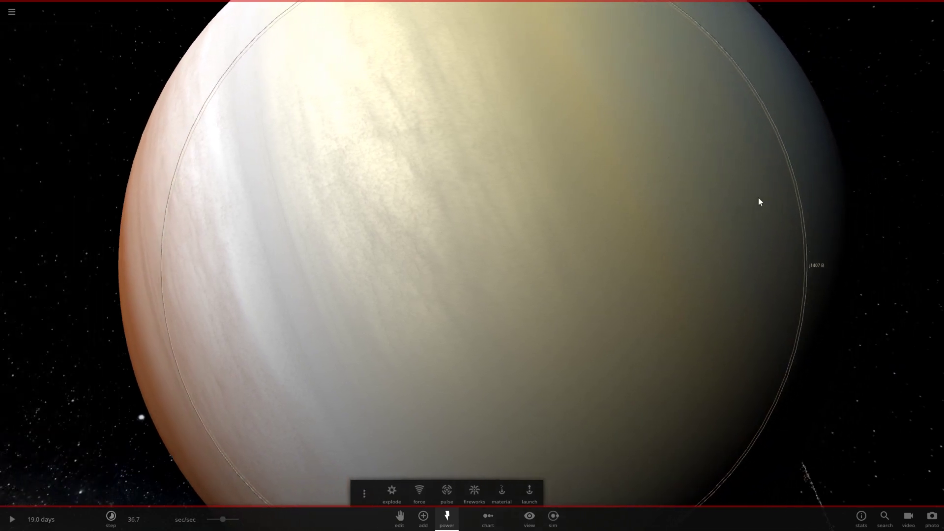
scroll(588, 158, down, 5)
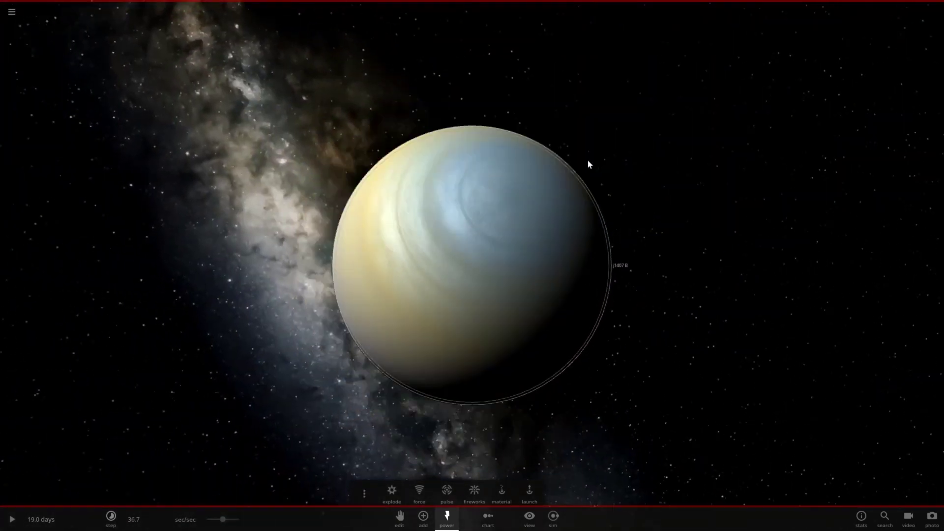
right_drag(523, 273, 543, 139)
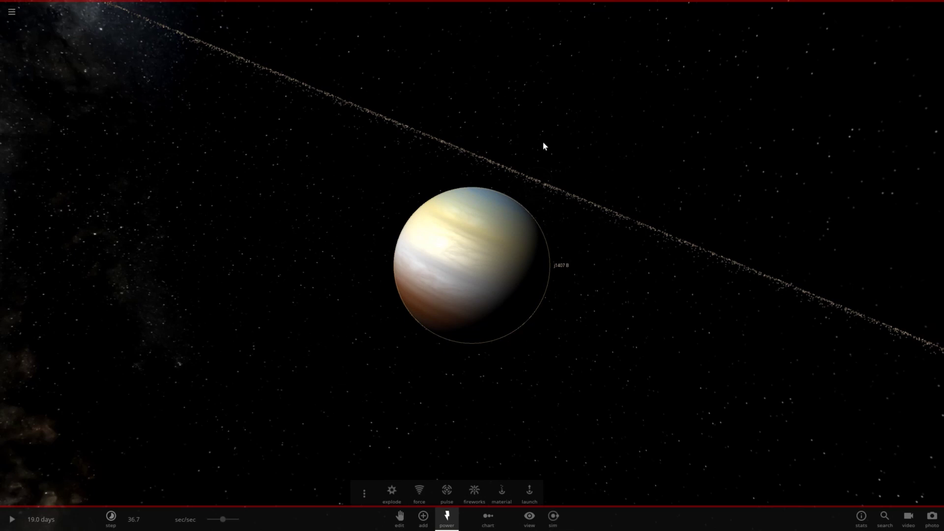
scroll(542, 144, down, 5)
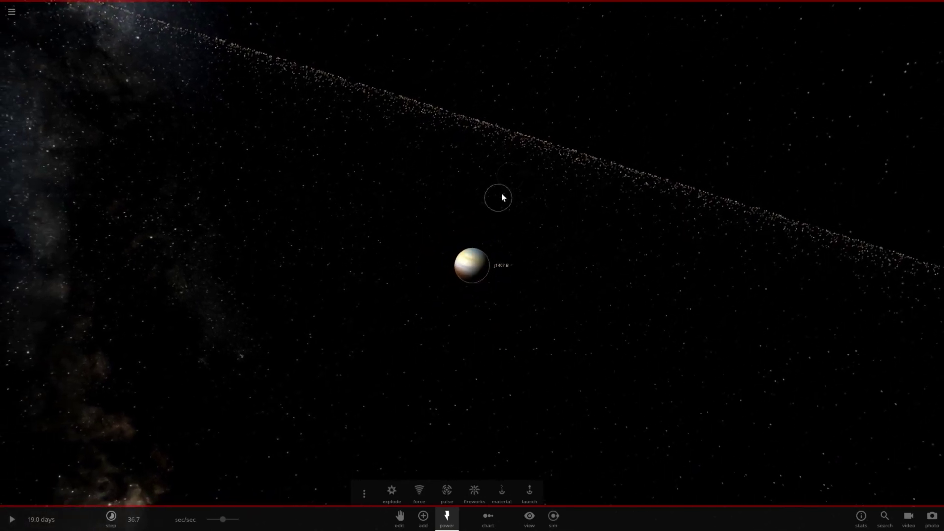
right_drag(513, 199, 486, 203)
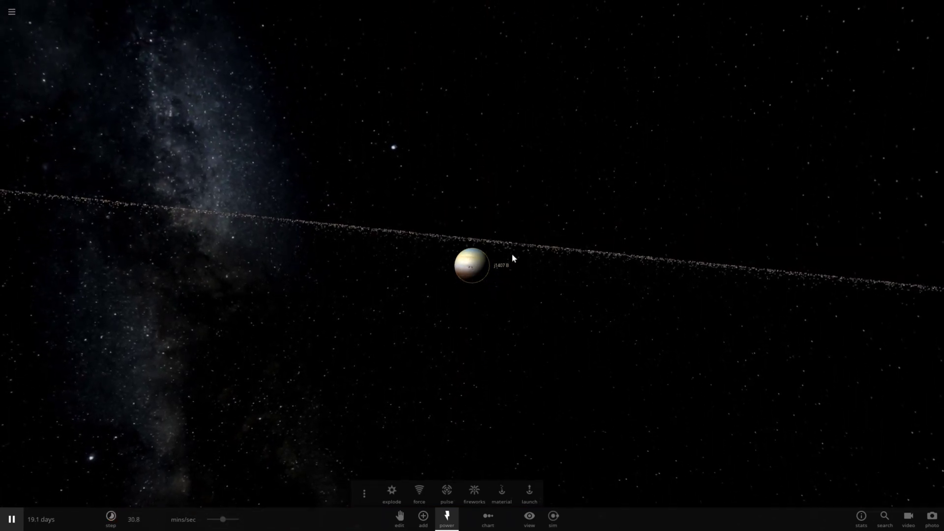
- Examine J1407 B and its edge-on rings from close up and from a distance while the simulation runs
scroll(507, 258, up, 6)
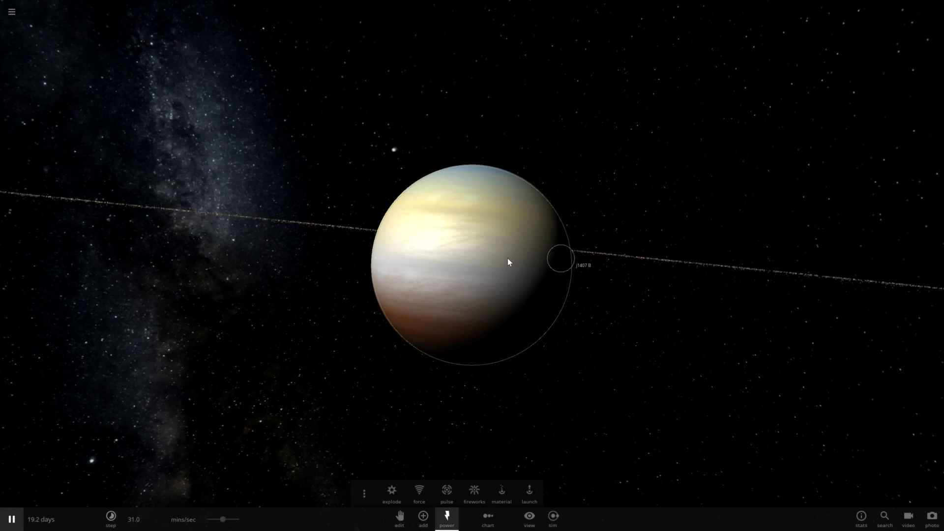
right_drag(508, 258, 426, 295)
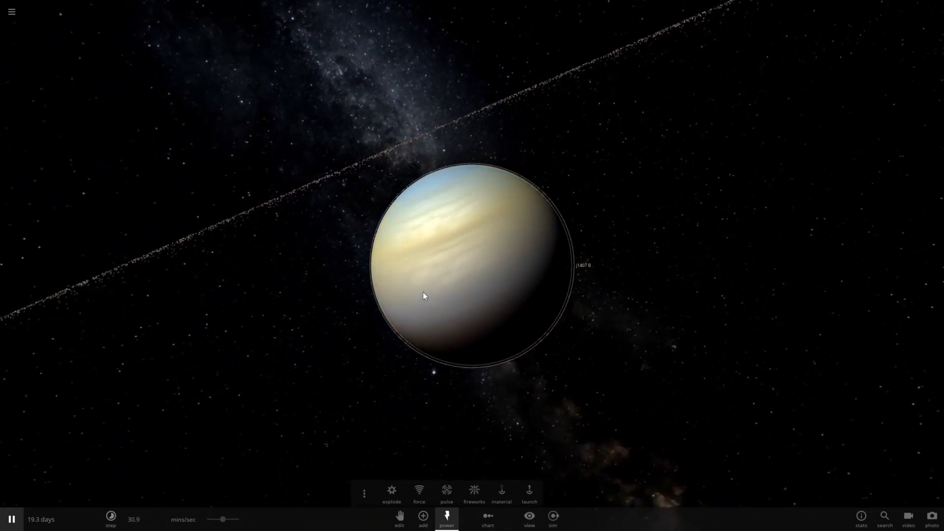
right_drag(446, 297, 503, 287)
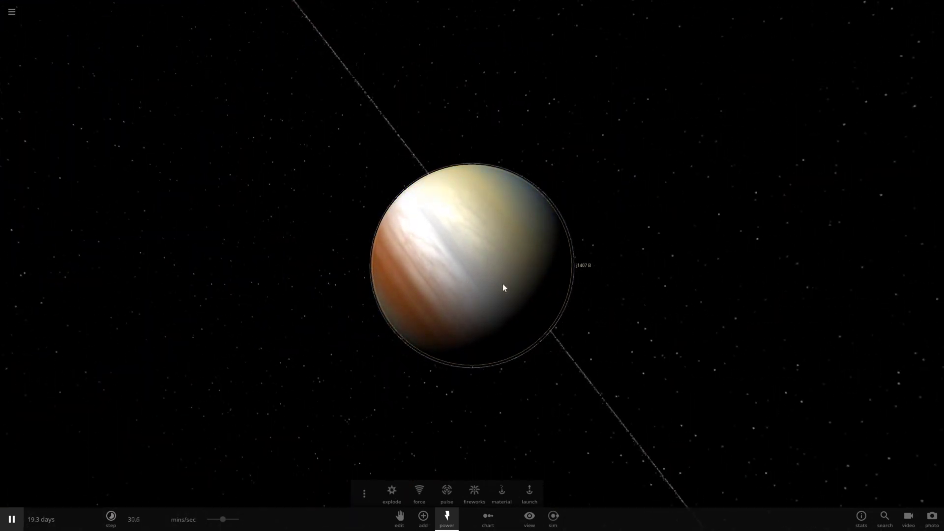
scroll(510, 310, up, 5)
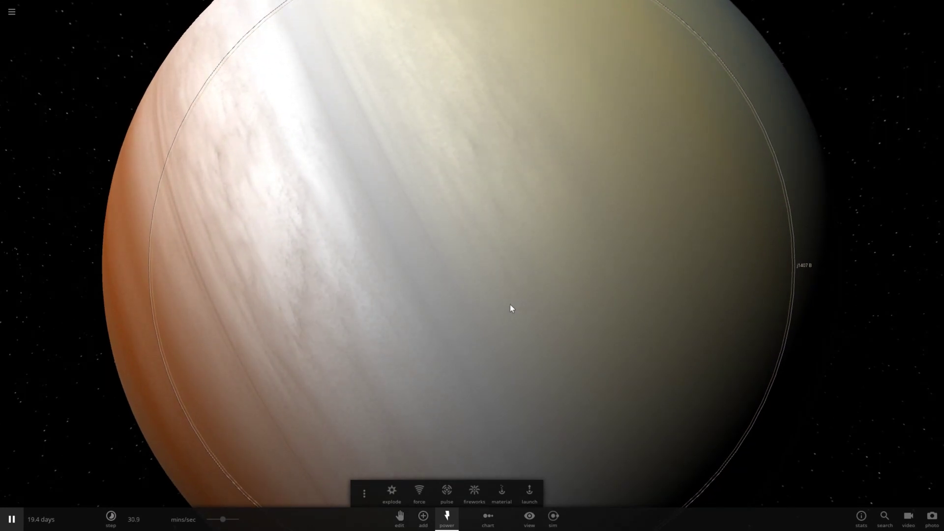
right_drag(509, 304, 508, 277)
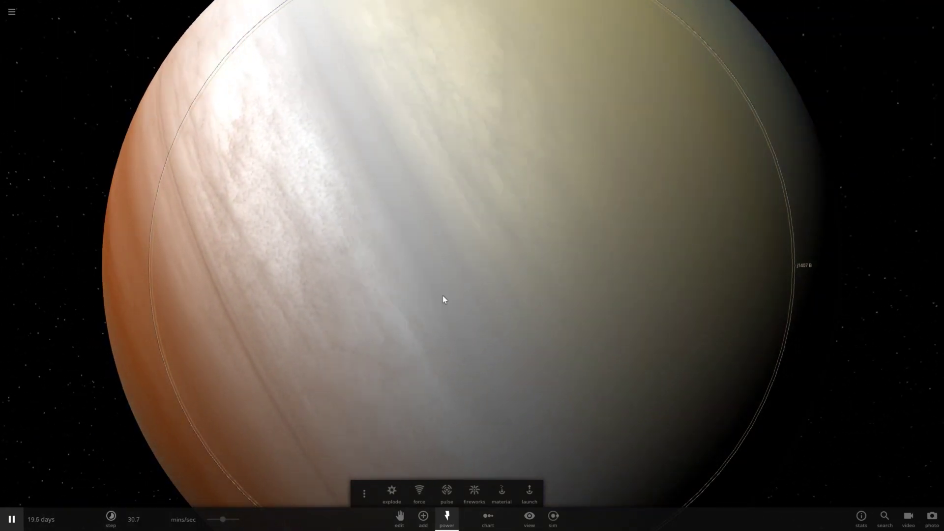
scroll(423, 295, down, 5)
scroll(401, 294, down, 5)
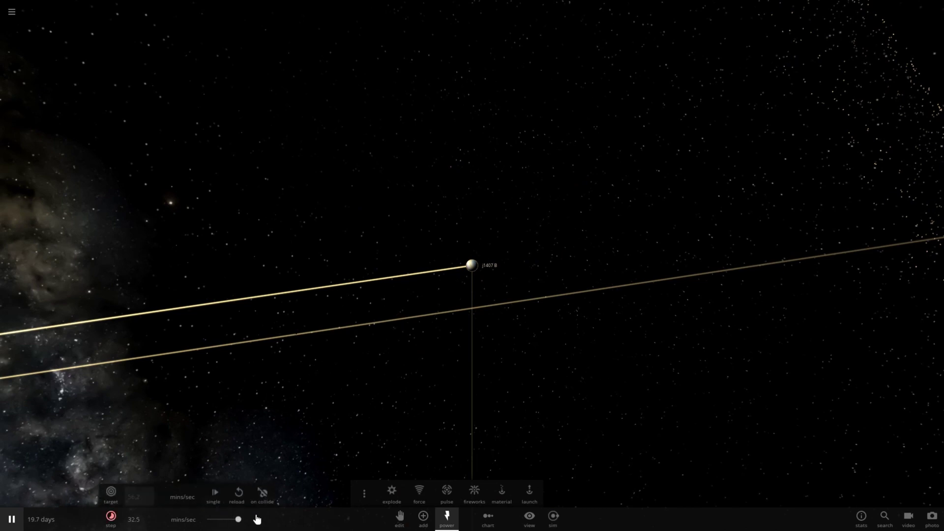
scroll(382, 352, up, 5)
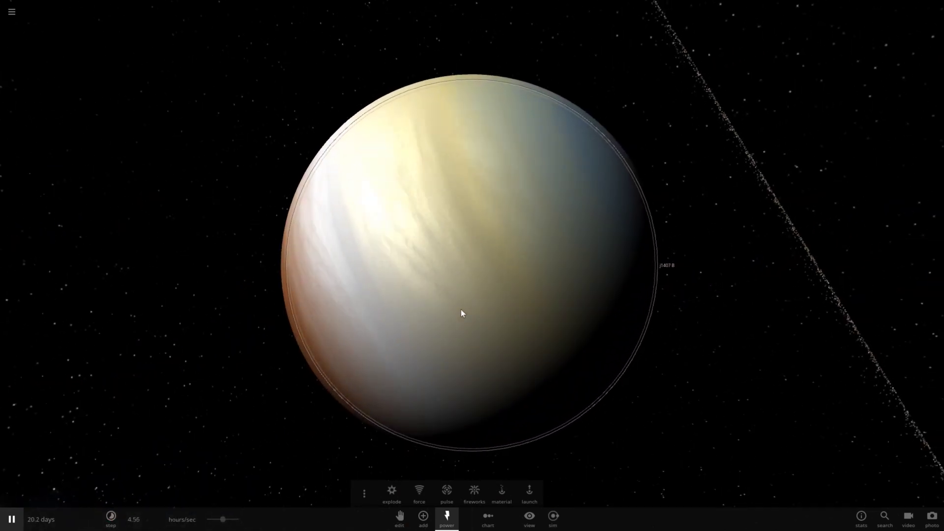
drag(462, 314, 428, 519)
- Set the view's lighting mode to Realistic
click(526, 524)
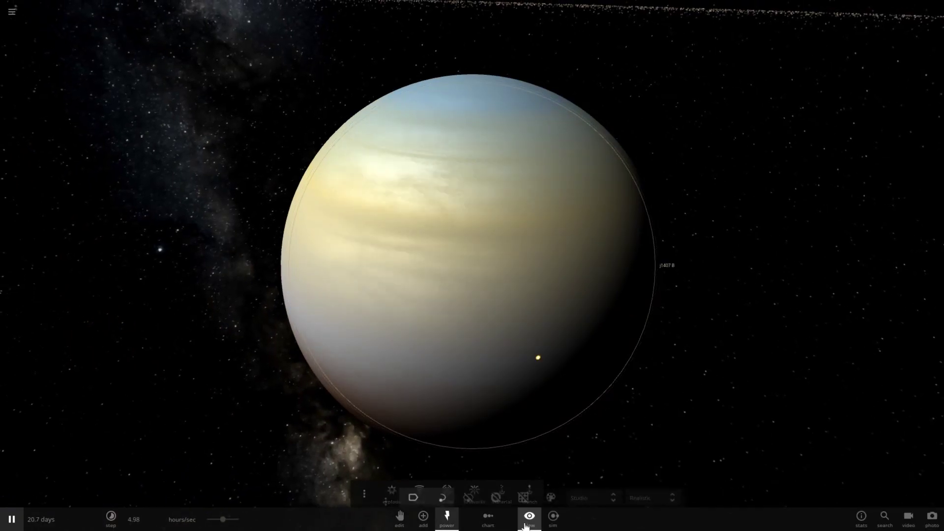
click(577, 494)
click(586, 489)
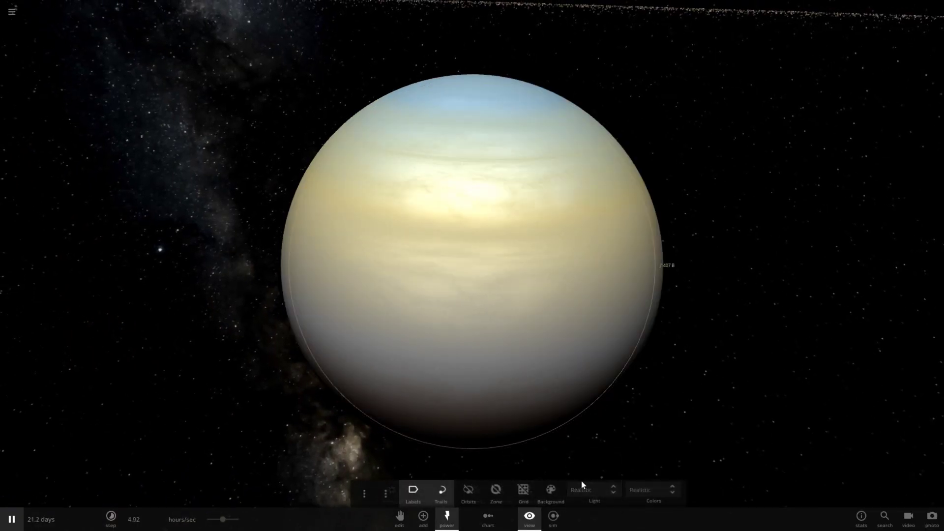
click(580, 496)
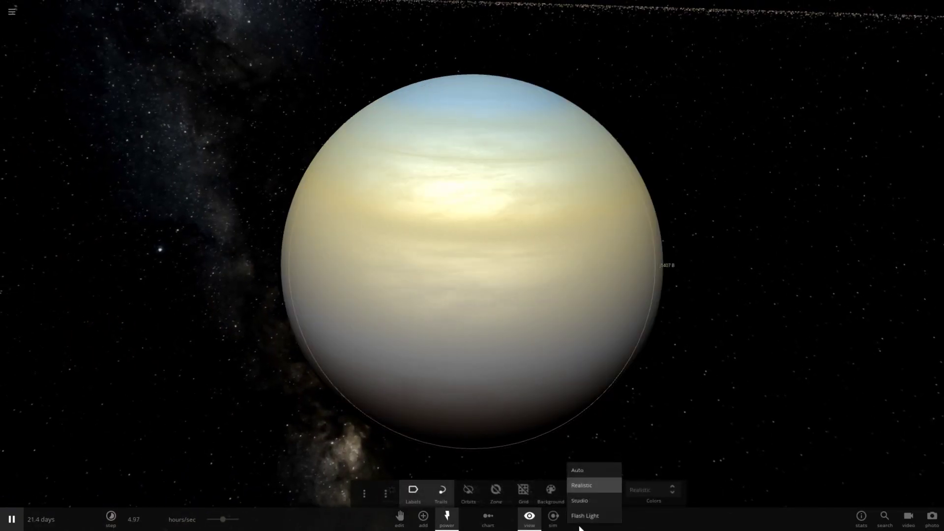
click(581, 485)
- Inspect J1407 B's day and night sides and its ring particles under the realistic lighting, near and far
drag(517, 326, 798, 386)
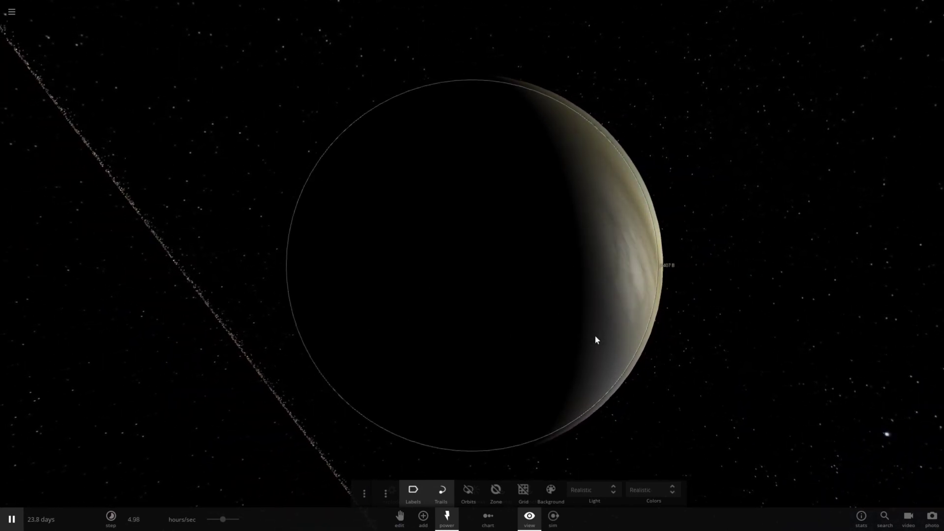
right_drag(587, 337, 431, 331)
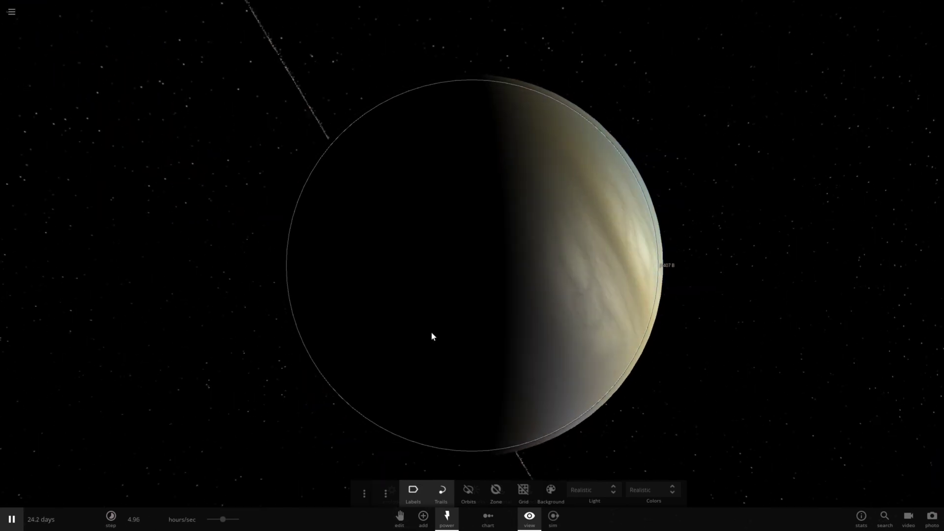
scroll(543, 335, down, 8)
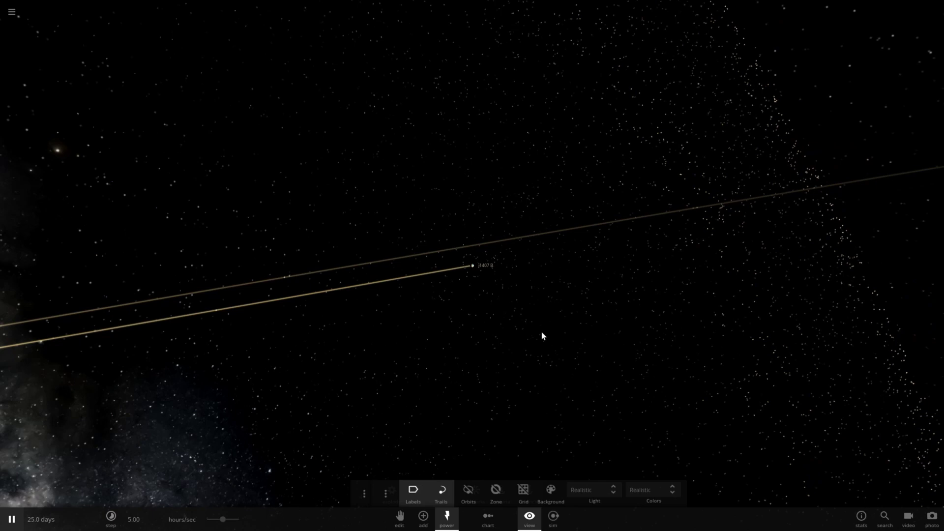
mouse_move(543, 335)
mouse_down()
mouse_move(521, 333)
mouse_move(528, 291)
mouse_move(496, 284)
mouse_move(595, 333)
mouse_move(533, 274)
mouse_move(584, 350)
mouse_up()
scroll(495, 284, up, 8)
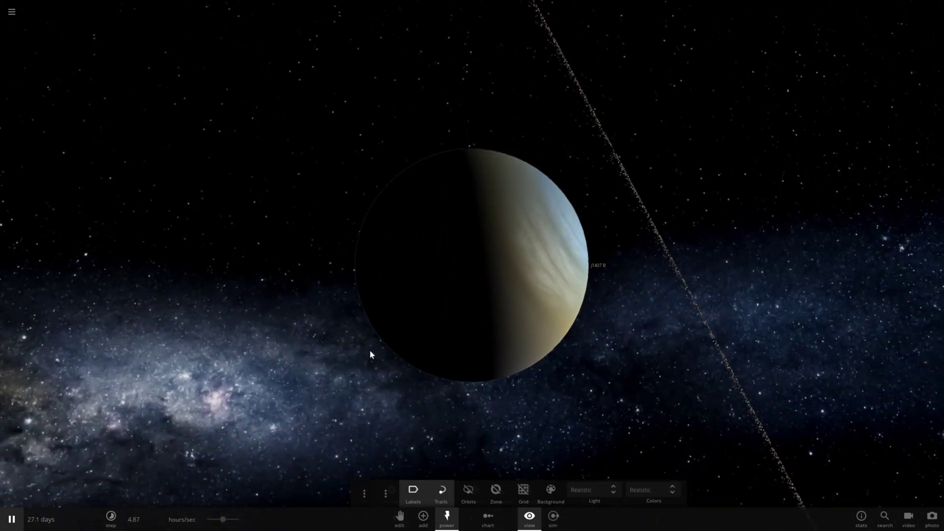
drag(372, 355, 496, 334)
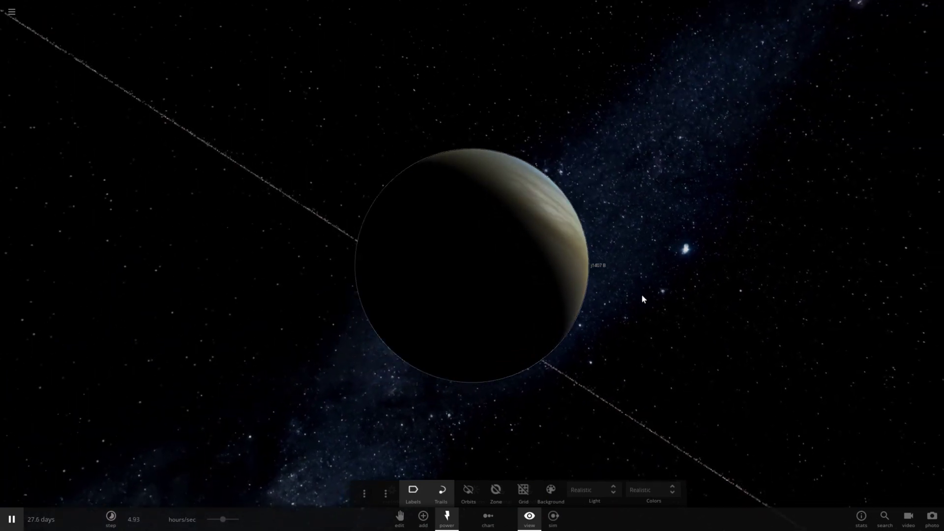
drag(643, 296, 608, 288)
scroll(609, 288, up, 5)
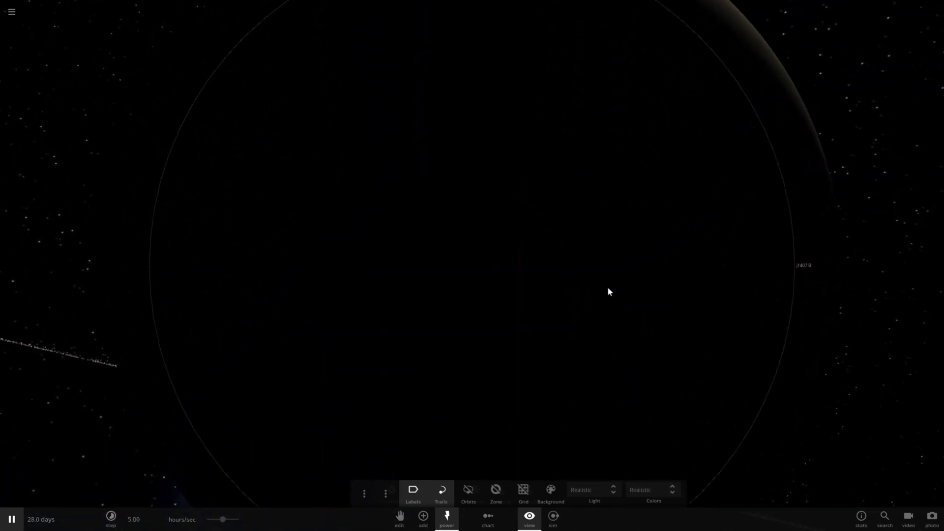
double_click(608, 288)
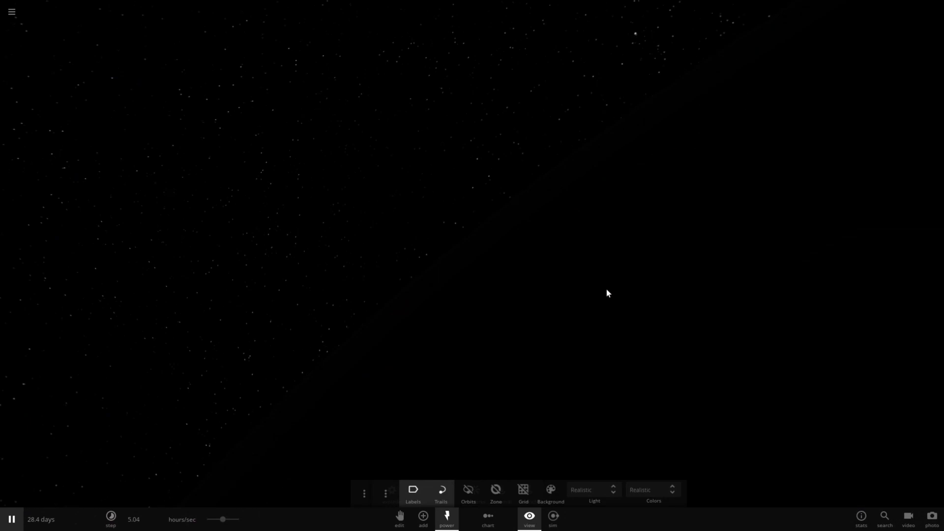
scroll(607, 293, down, 3)
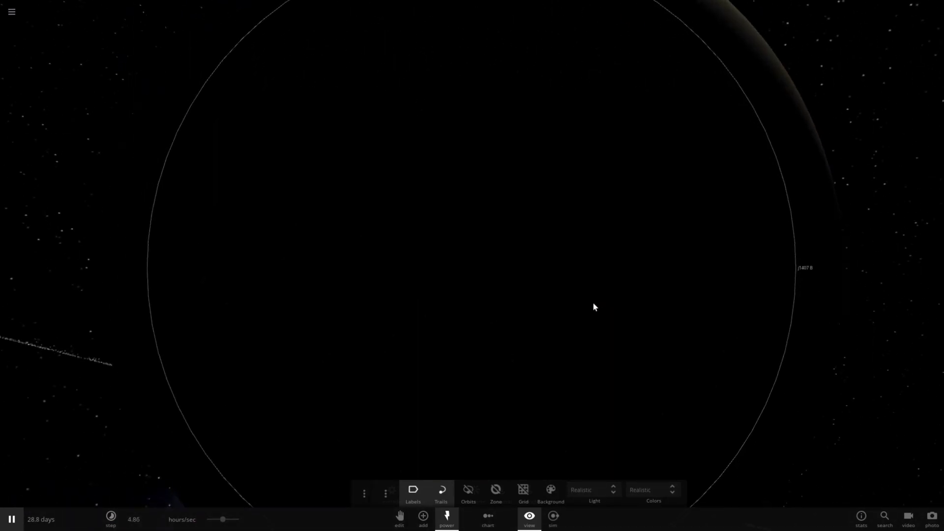
scroll(595, 307, down, 5)
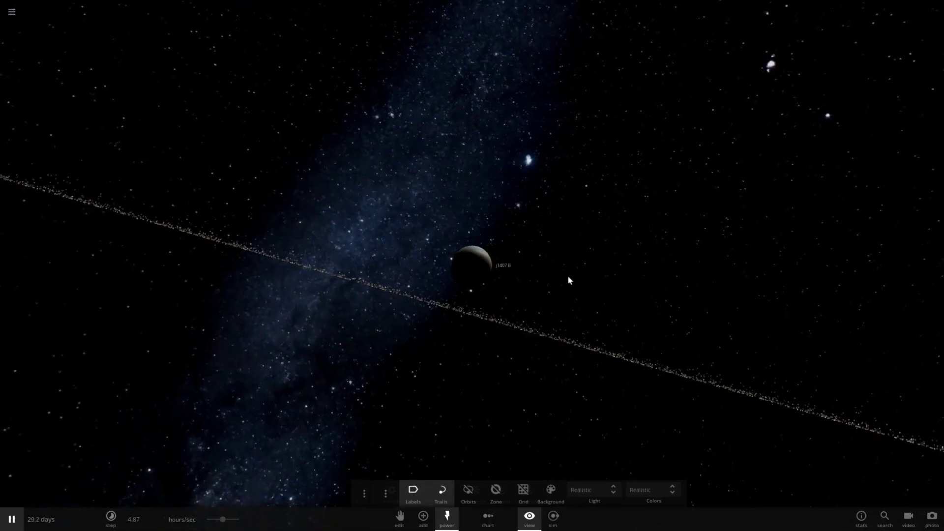
drag(570, 280, 204, 196)
scroll(204, 195, down, 4)
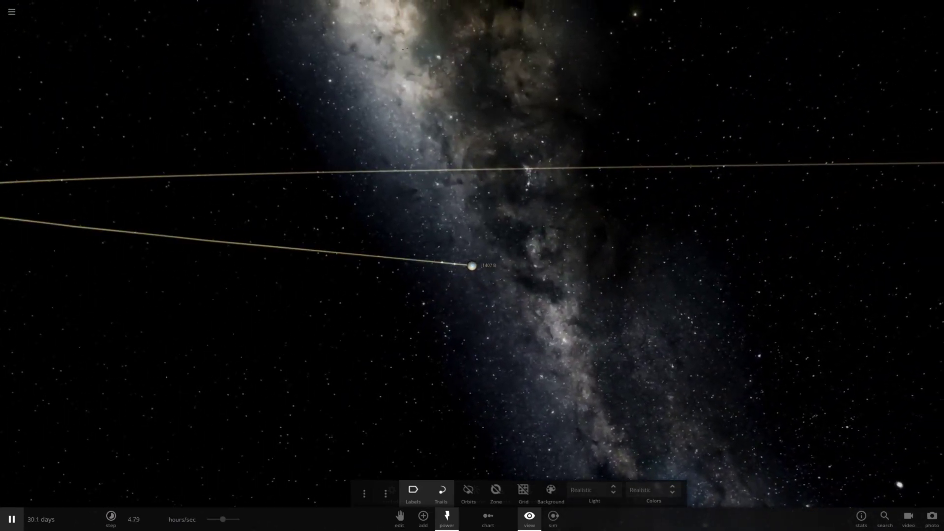
- Try several backgrounds from the background library and apply a nearly black one with sparse stars
click(551, 491)
click(411, 472)
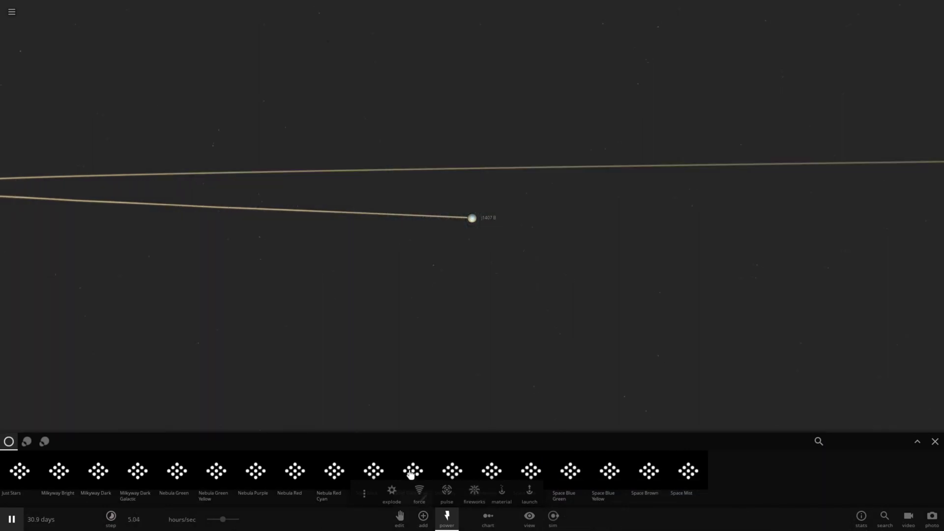
click(438, 475)
click(384, 474)
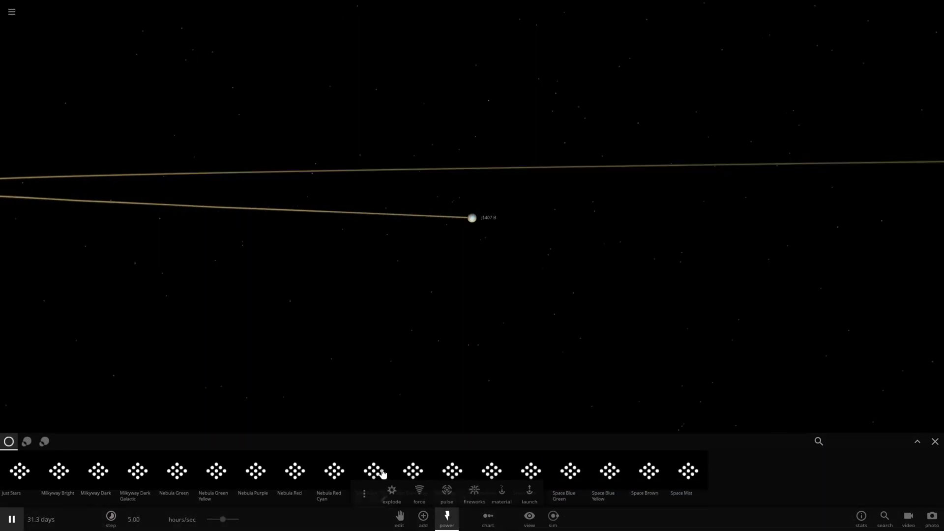
- Close the background library and examine J1407 B and its full ring disc from oblique and raised angles, near and far
click(935, 441)
drag(572, 364, 686, 255)
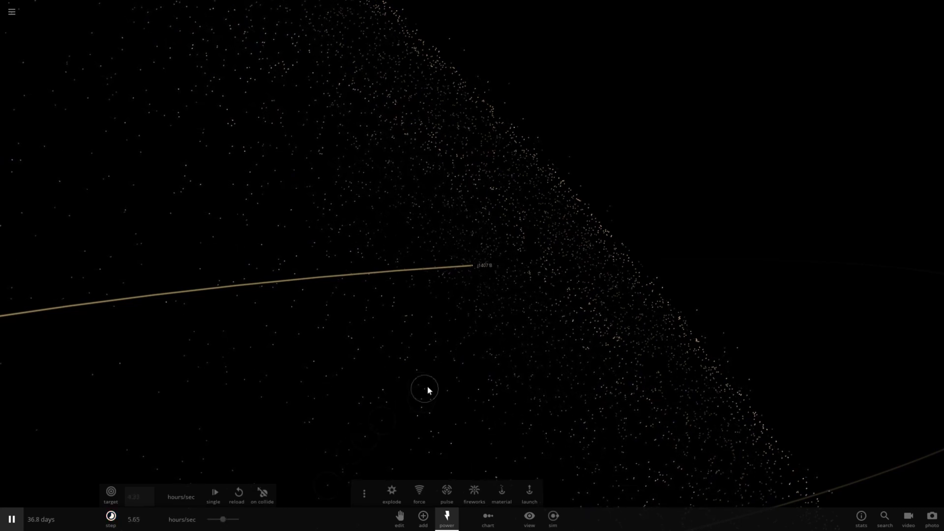
right_drag(427, 390, 391, 368)
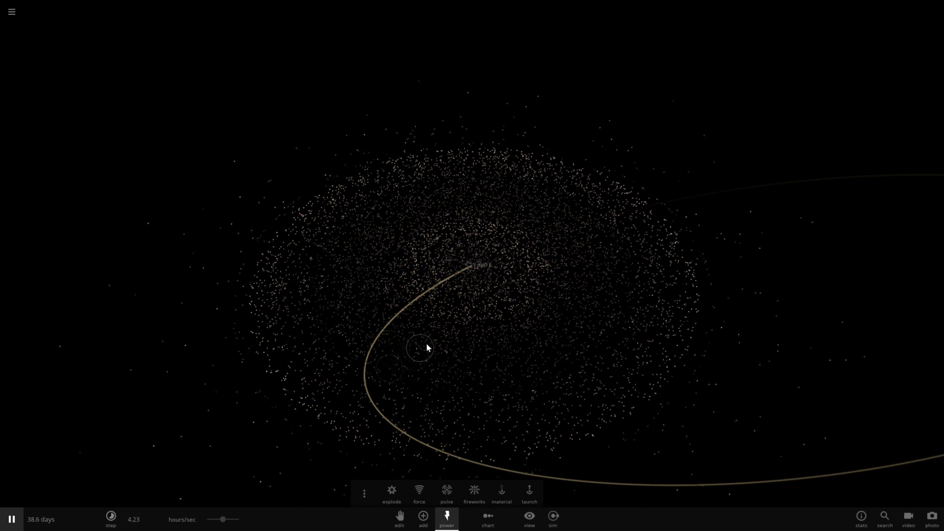
right_drag(427, 347, 546, 333)
scroll(544, 334, up, 3)
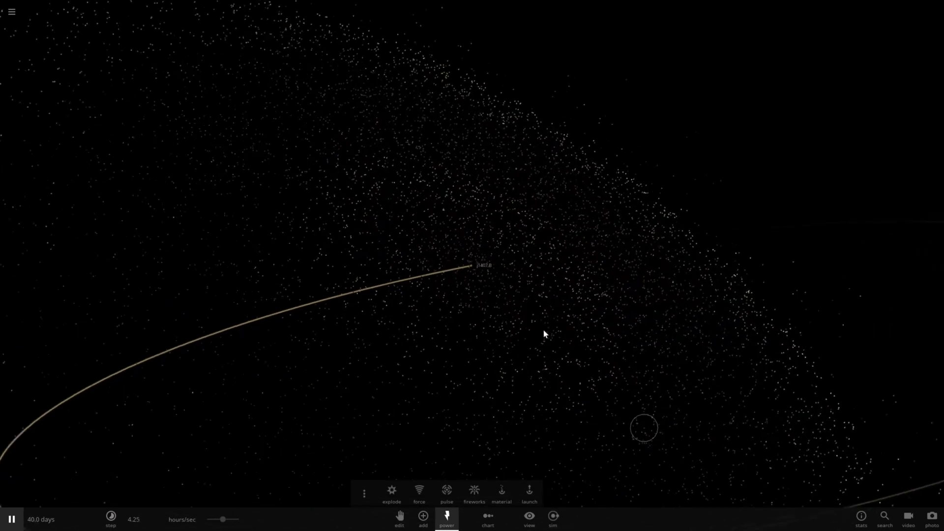
scroll(544, 334, up, 5)
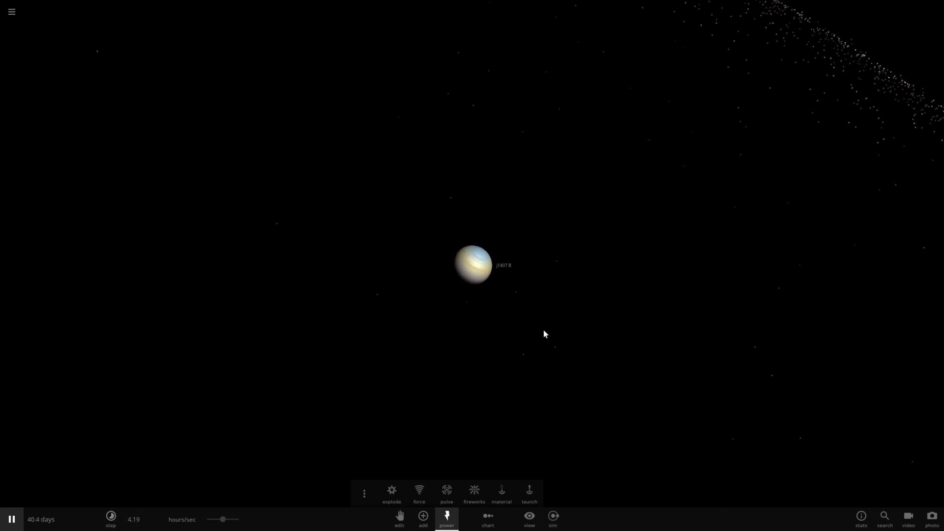
scroll(544, 334, down, 8)
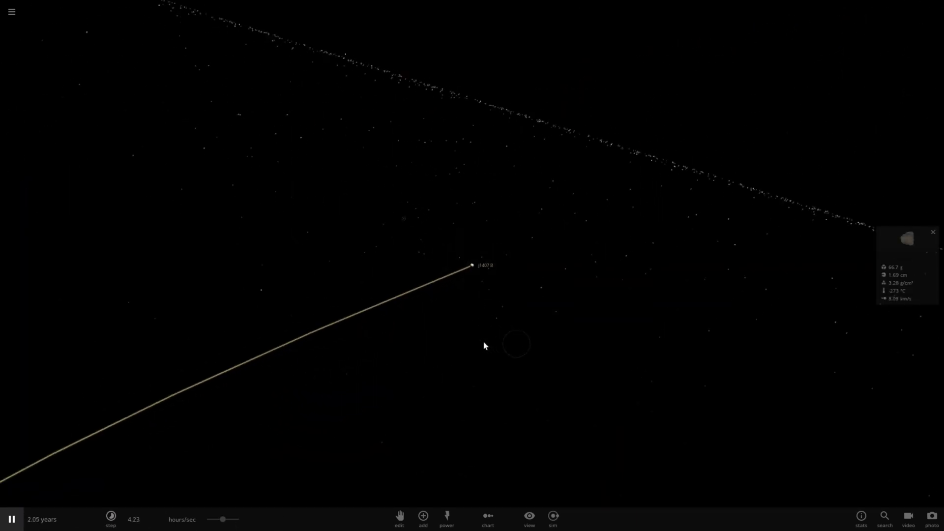
- Inspect the ring particles left around J1407 B after the long run, comparing the whole cloud with the planet's immediate surroundings
drag(484, 342, 454, 339)
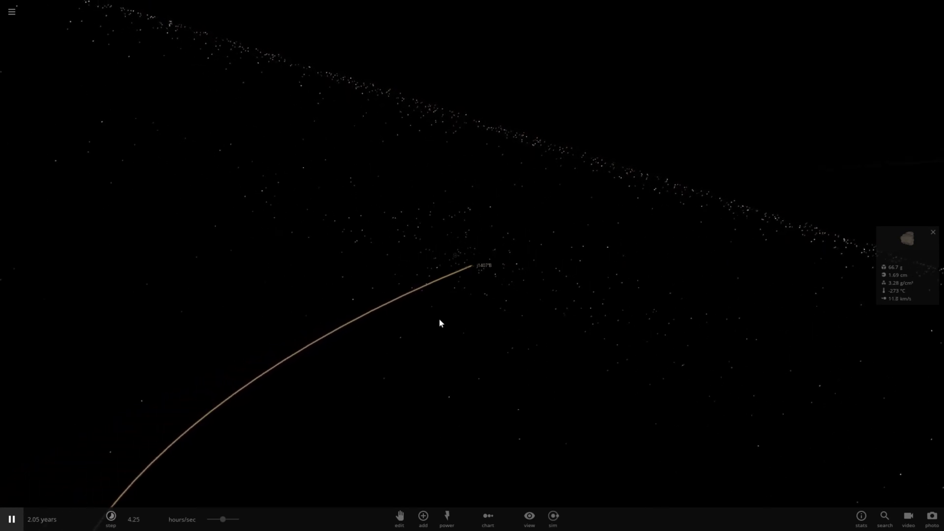
scroll(440, 323, down, 10)
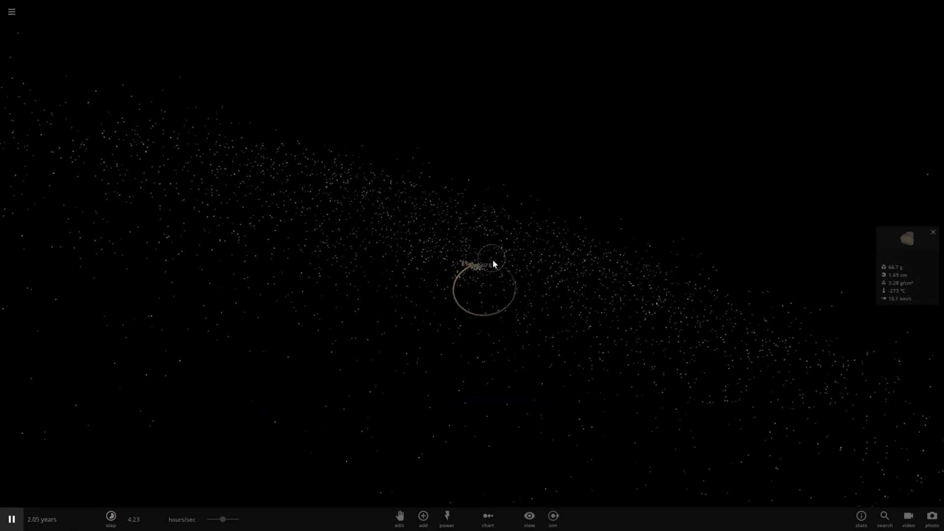
drag(494, 264, 428, 360)
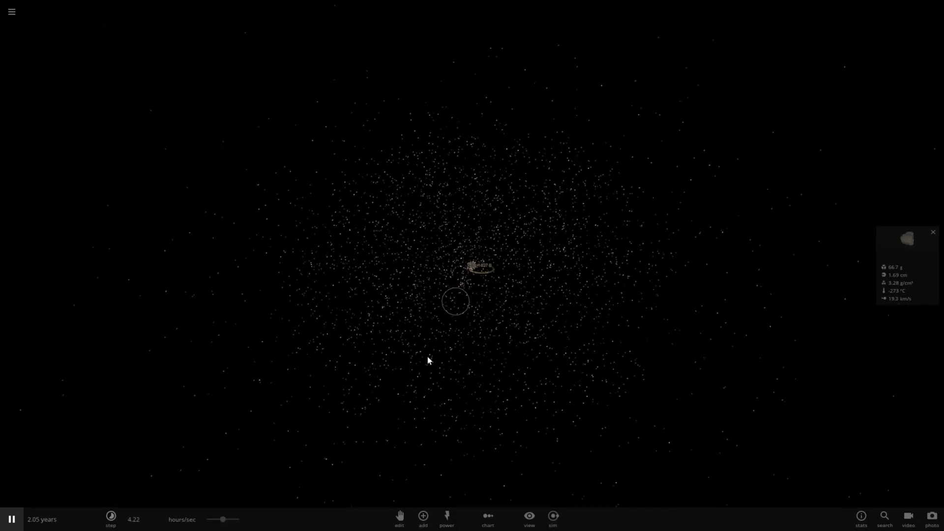
scroll(428, 357, down, 8)
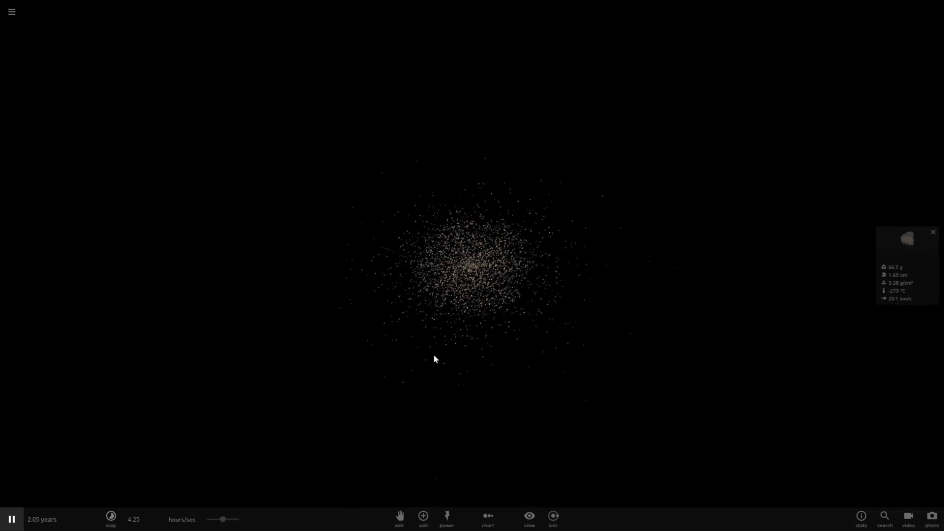
scroll(473, 310, up, 10)
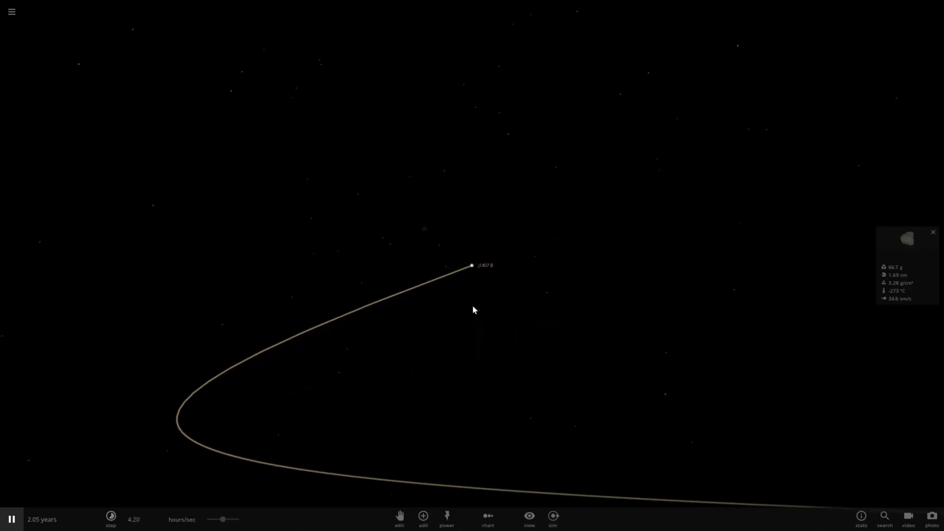
scroll(474, 310, up, 6)
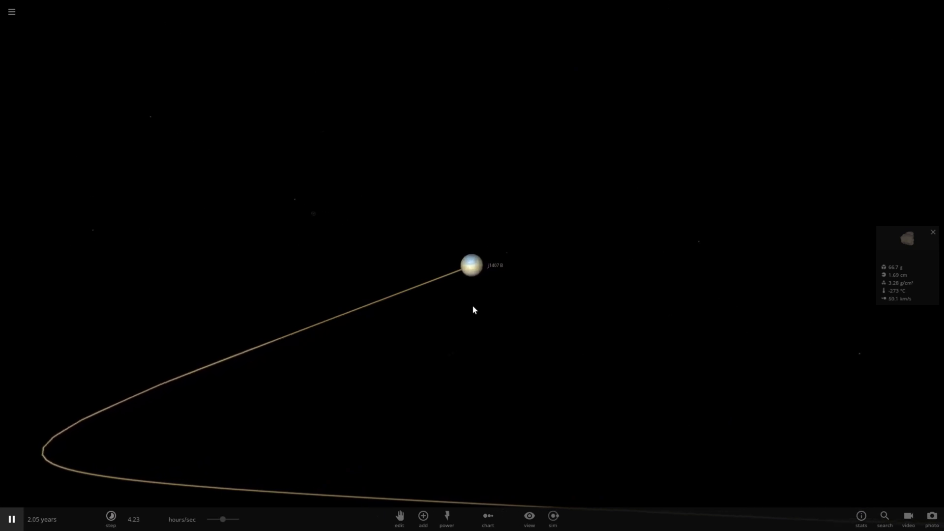
scroll(474, 309, down, 8)
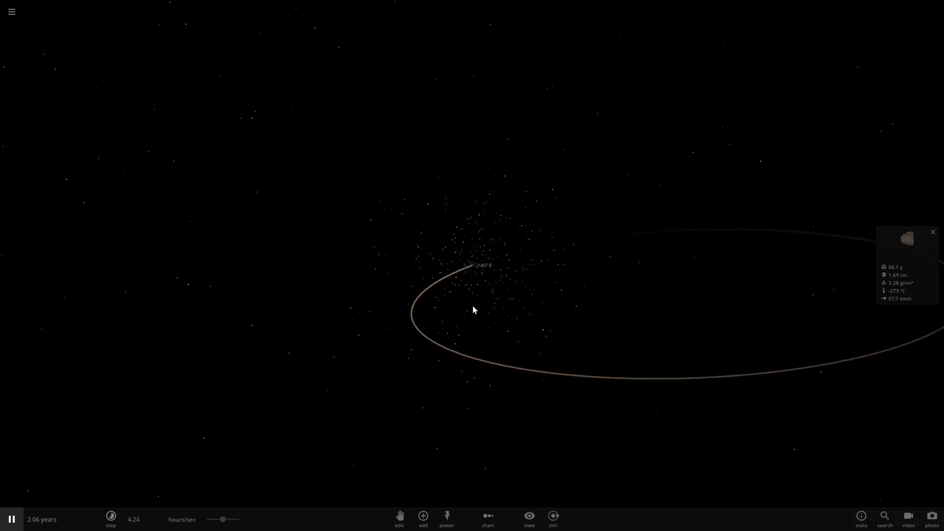
scroll(473, 306, down, 8)
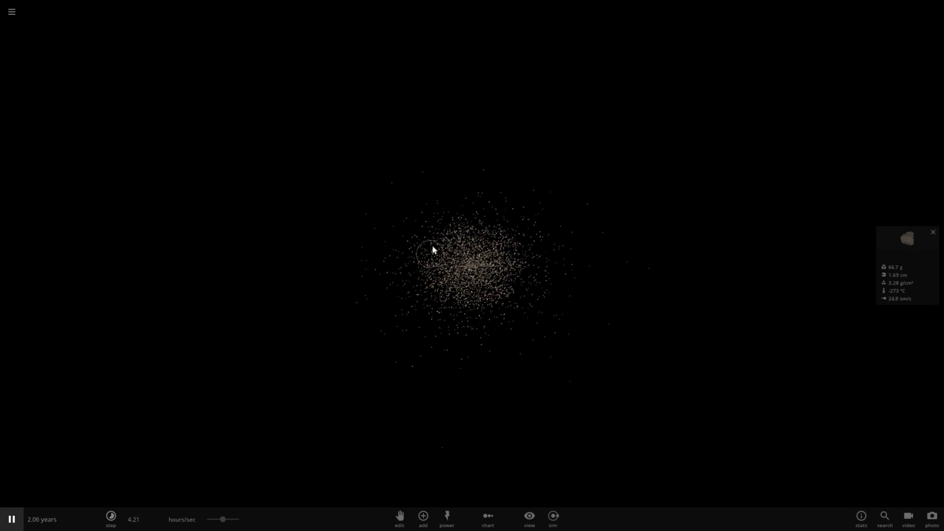
- Examine the debris disc nearly edge-on, from J1407 B's surface region out to the full extent of the particle cloud
drag(477, 258, 487, 165)
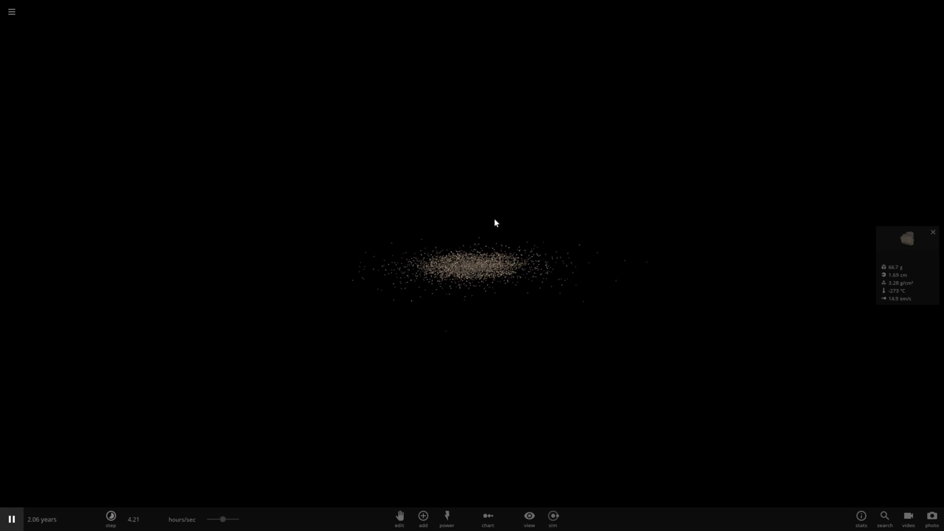
scroll(486, 240, up, 8)
scroll(487, 242, up, 6)
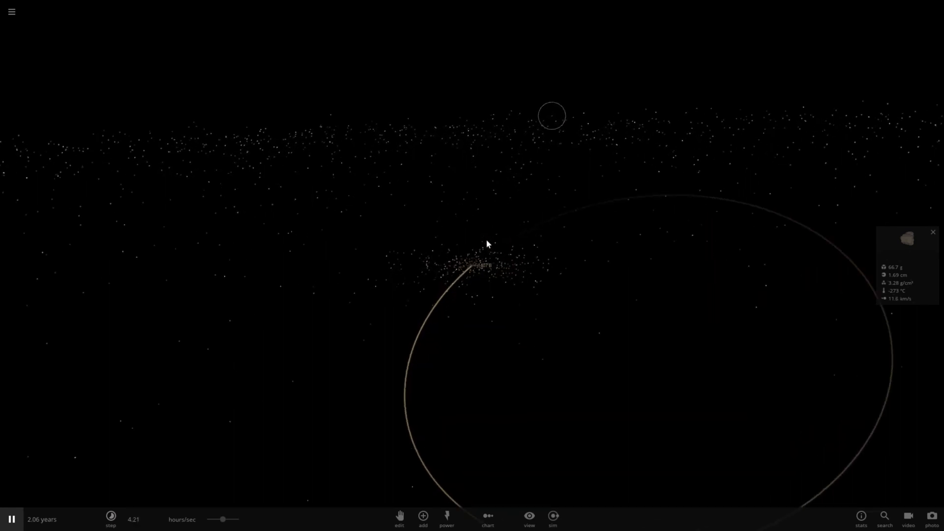
scroll(488, 243, up, 3)
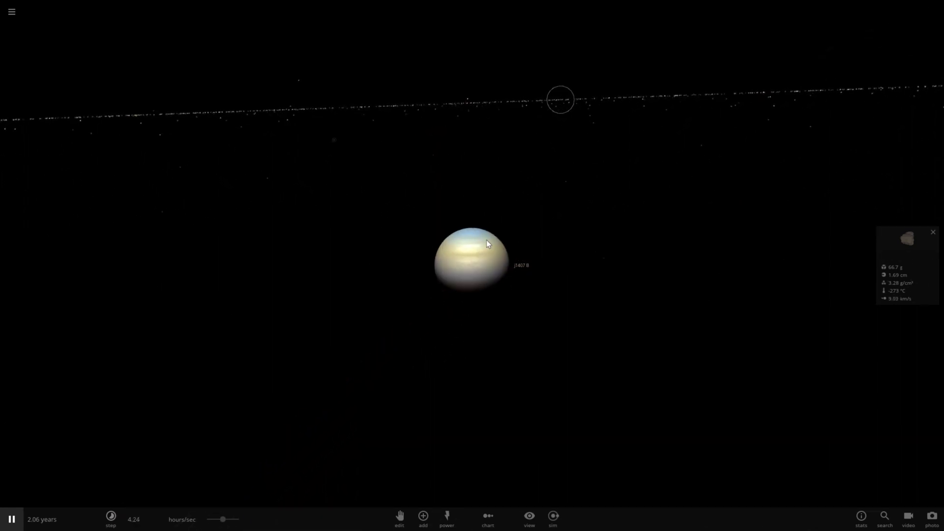
scroll(488, 244, down, 4)
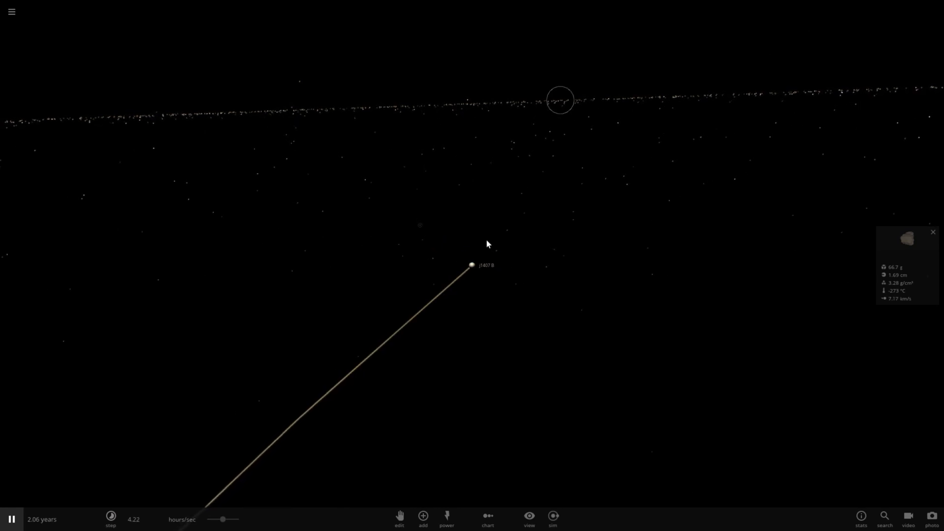
scroll(487, 244, down, 5)
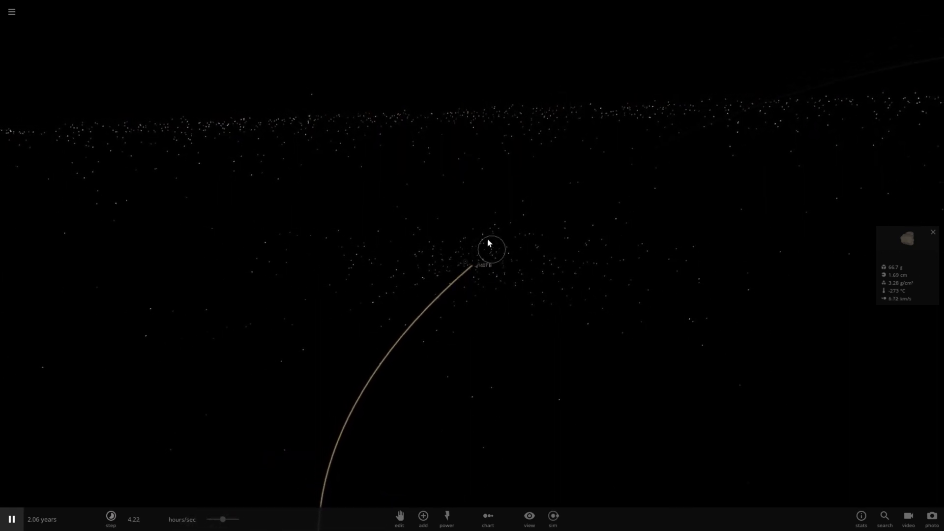
scroll(488, 243, down, 5)
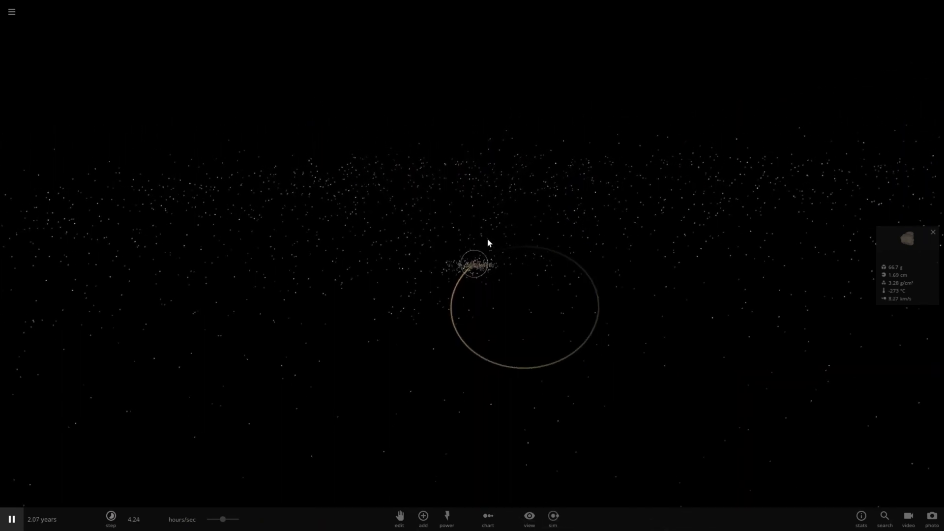
scroll(488, 243, down, 5)
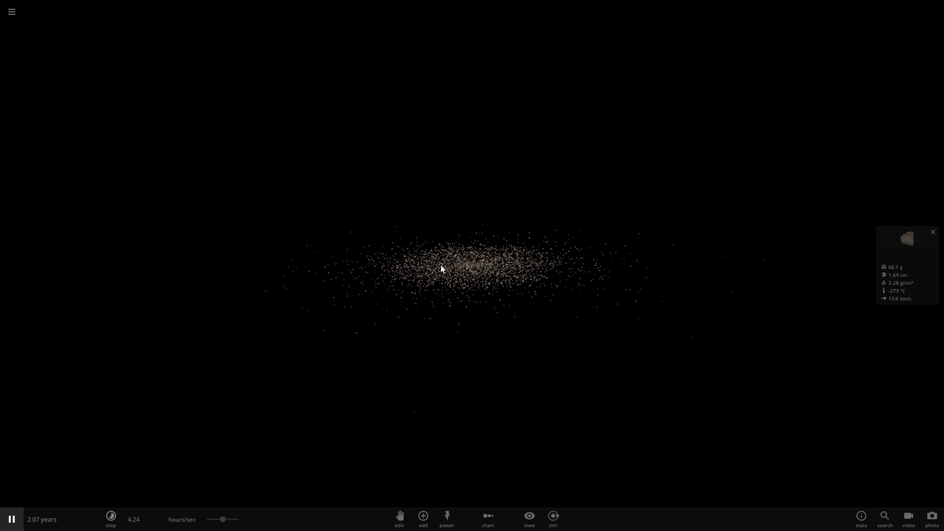
- Inspect the dense inner cluster of particles around J1407 B and the surrounding sparse cloud from tilted and steep angles
drag(442, 273, 460, 259)
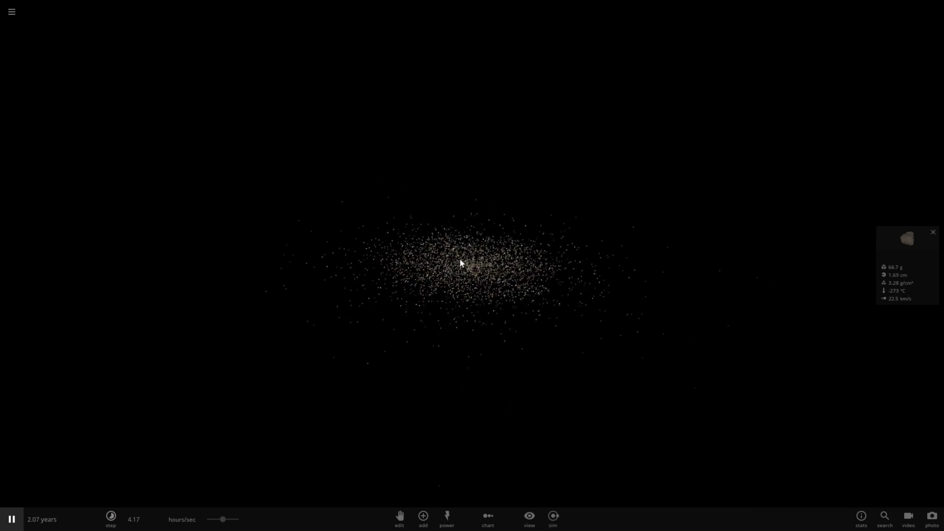
scroll(459, 259, up, 5)
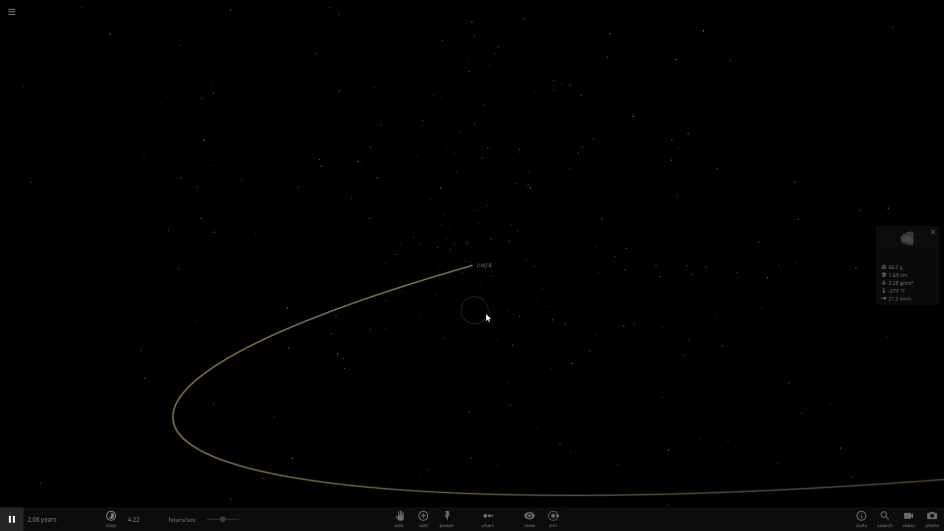
scroll(486, 313, down, 7)
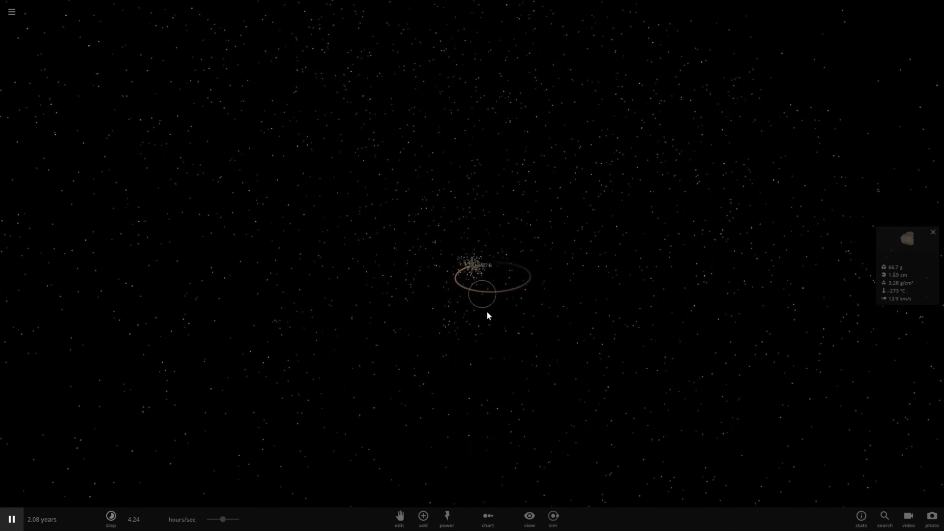
scroll(488, 316, down, 3)
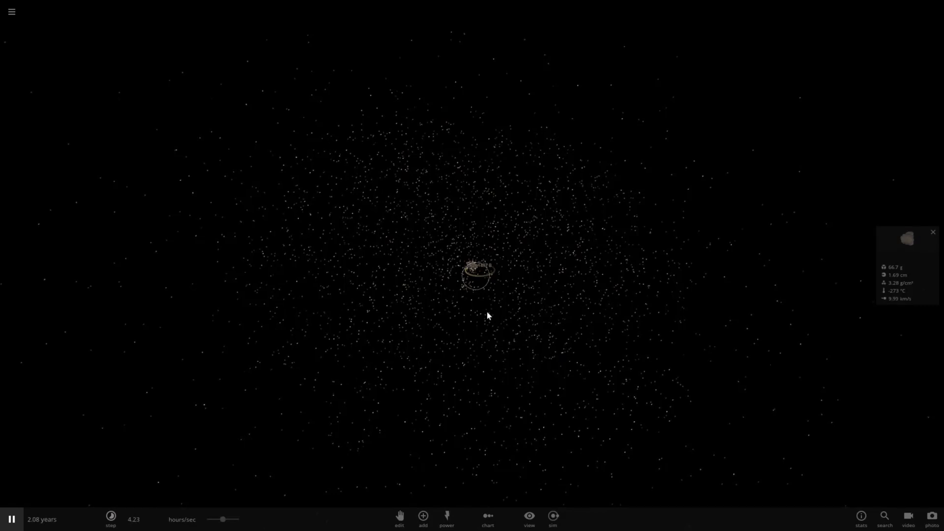
scroll(495, 293, up, 5)
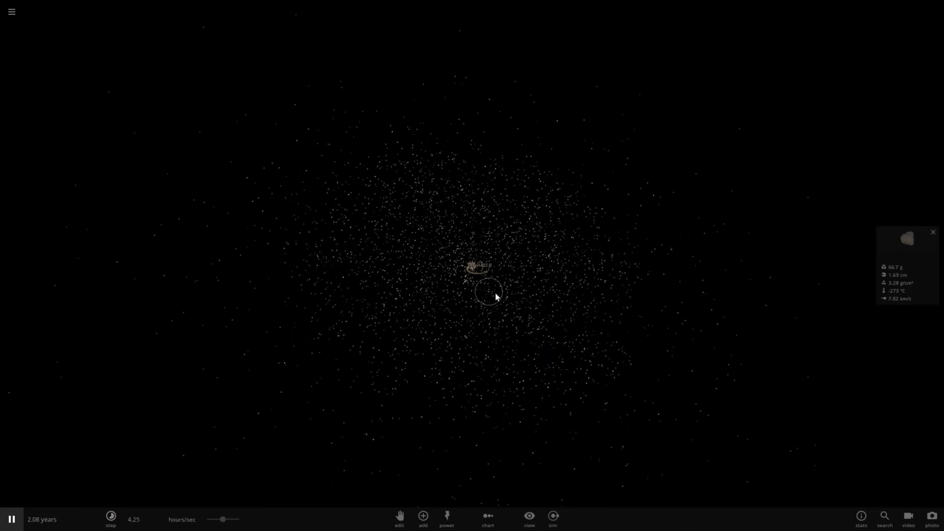
scroll(496, 295, up, 4)
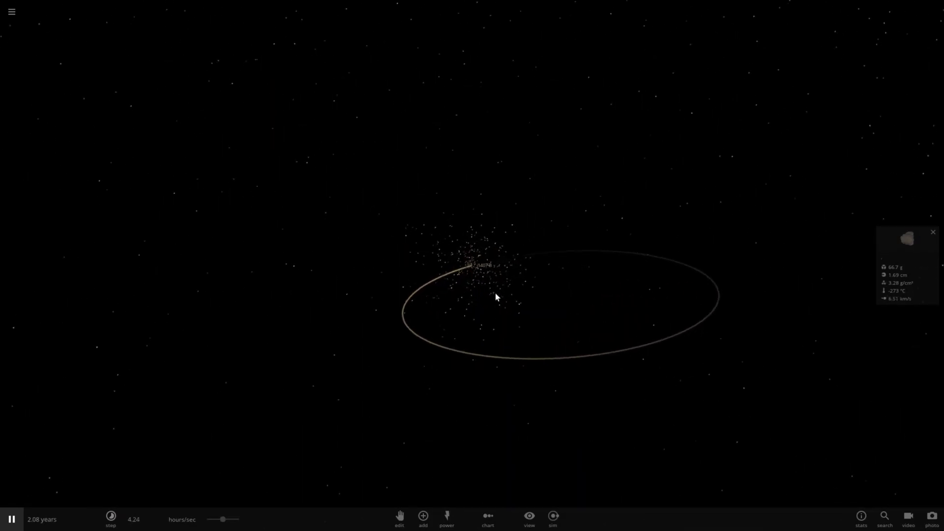
drag(619, 299, 647, 441)
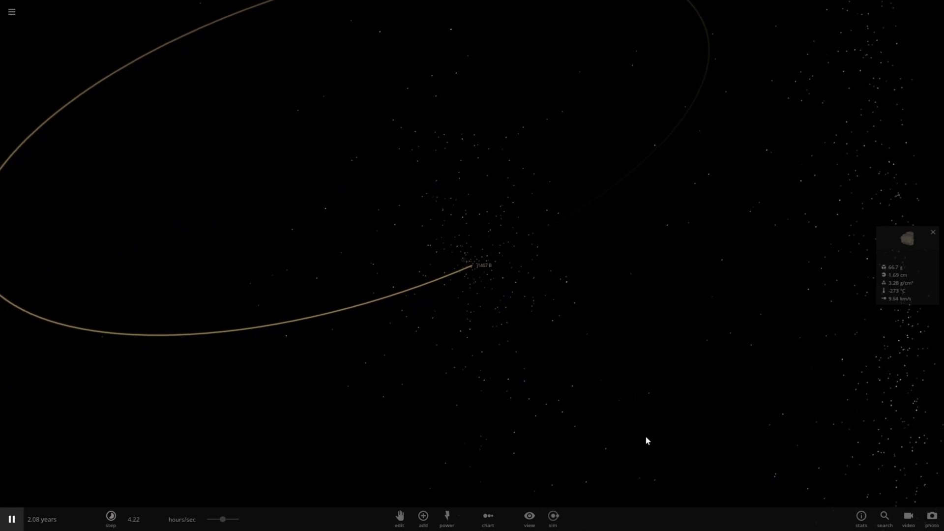
scroll(504, 277, up, 5)
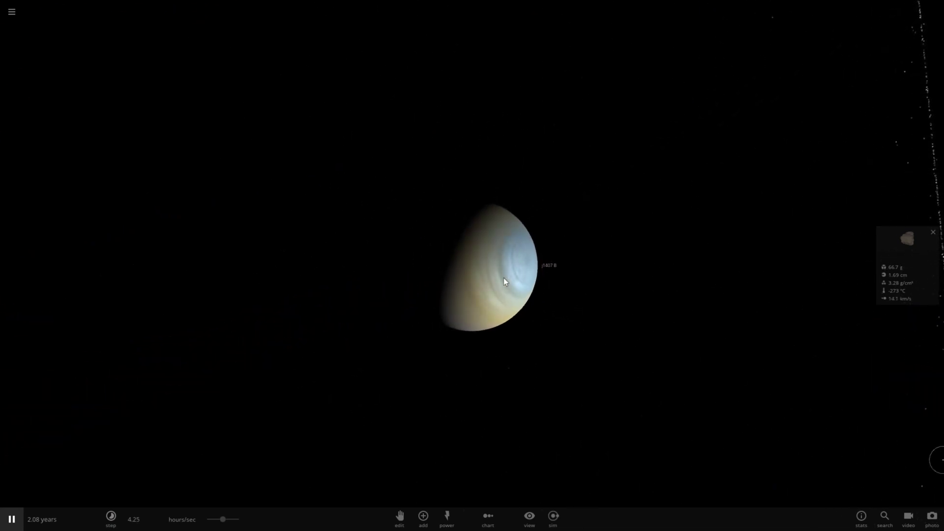
scroll(503, 276, down, 5)
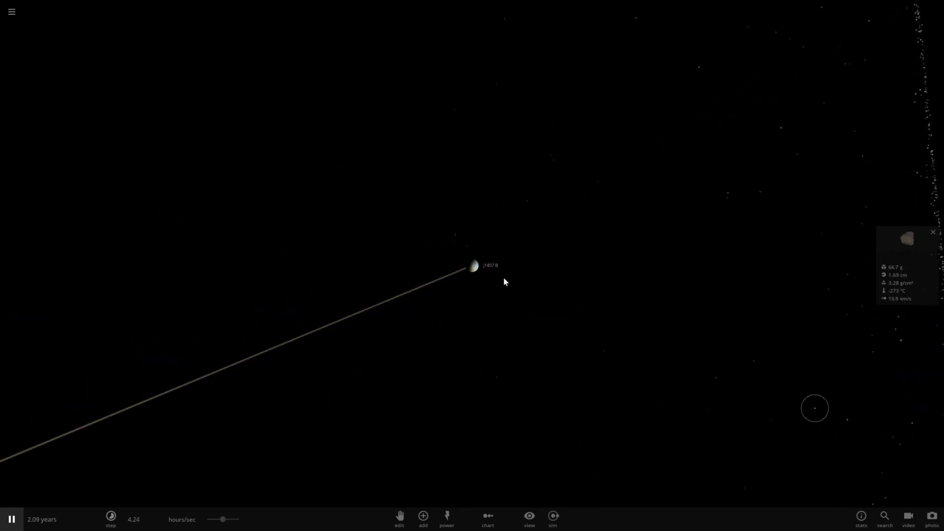
scroll(506, 277, down, 3)
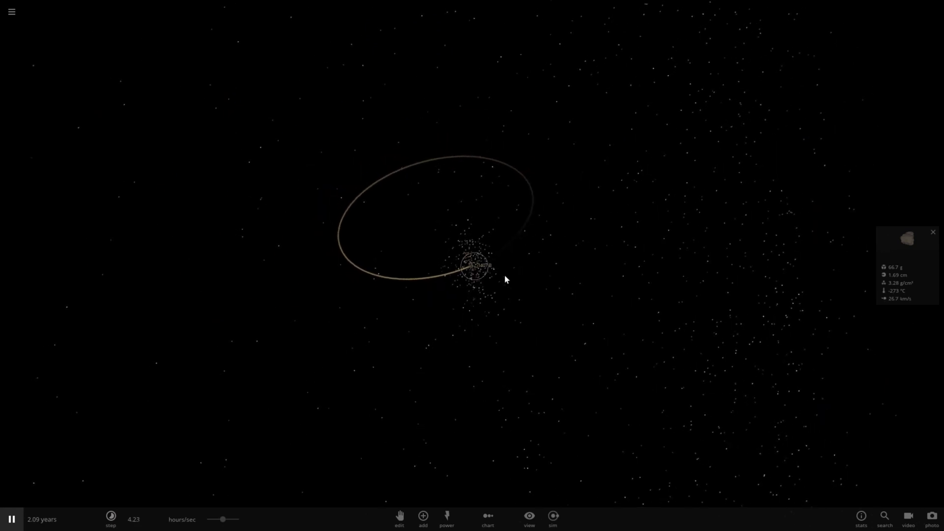
- Examine J1407 B's pole, its orbit trail and the nearby particles from close up and from farther out
scroll(505, 277, up, 5)
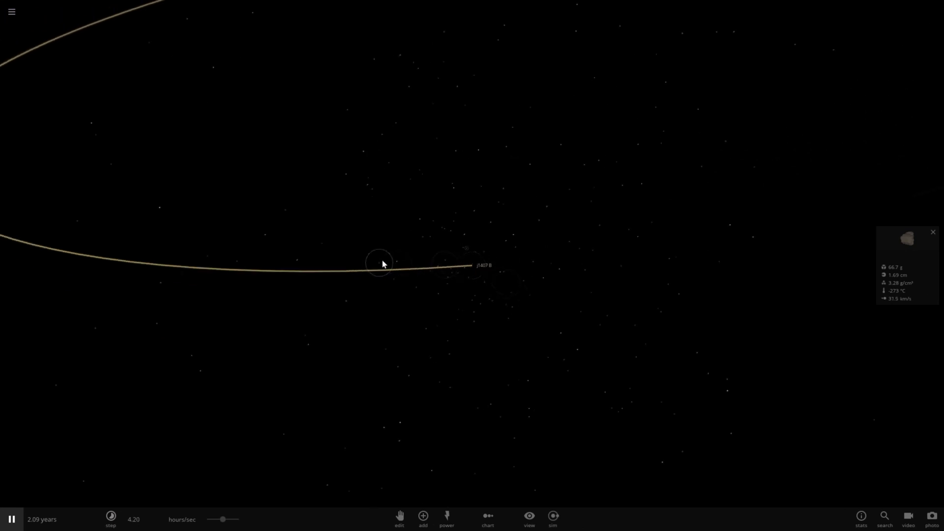
scroll(362, 235, down, 10)
drag(362, 236, 505, 264)
scroll(597, 224, down, 5)
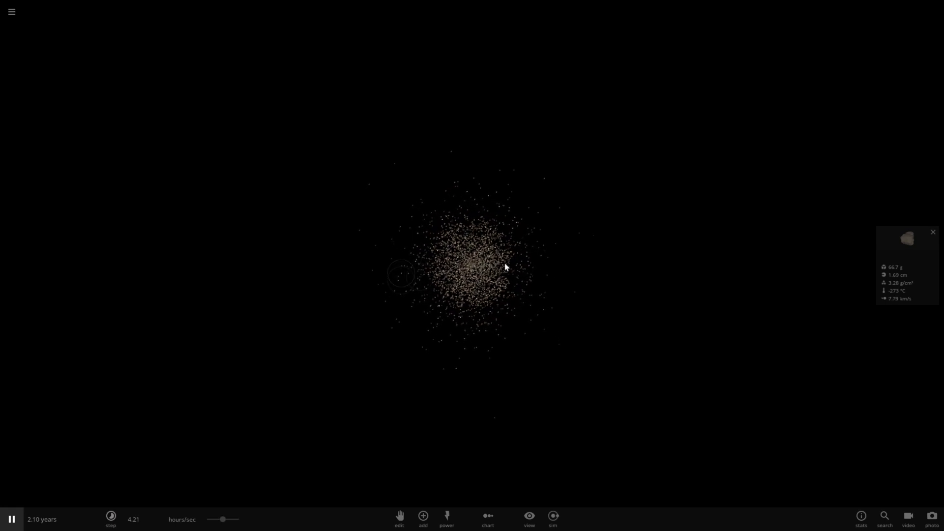
scroll(505, 263, up, 10)
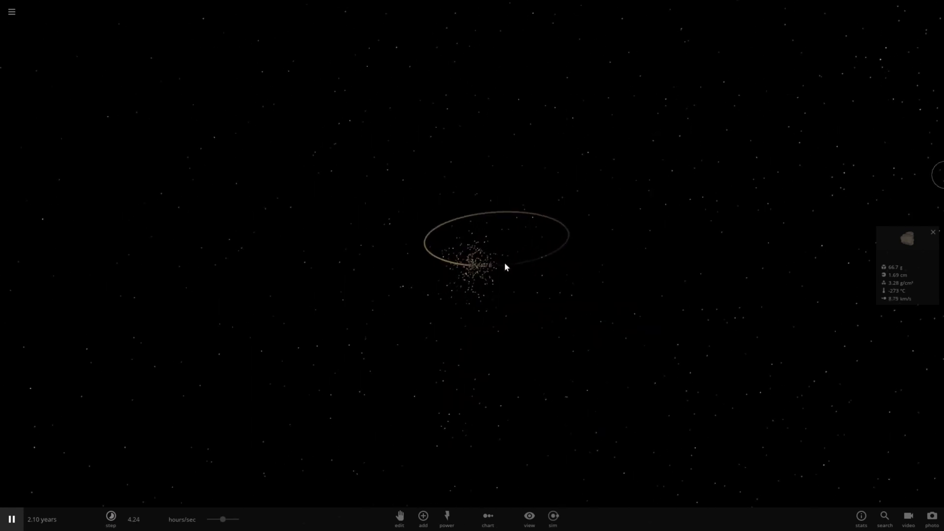
scroll(505, 264, up, 20)
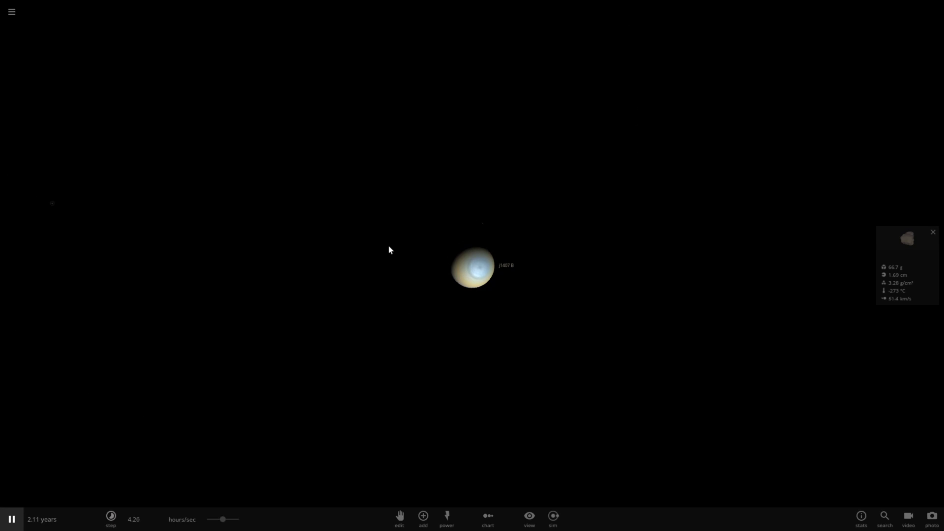
scroll(389, 251, down, 5)
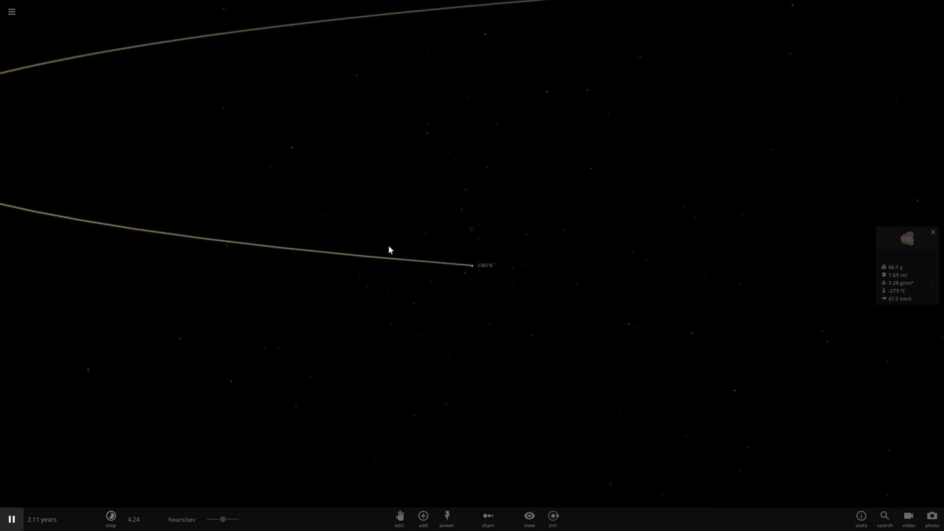
scroll(389, 246, down, 3)
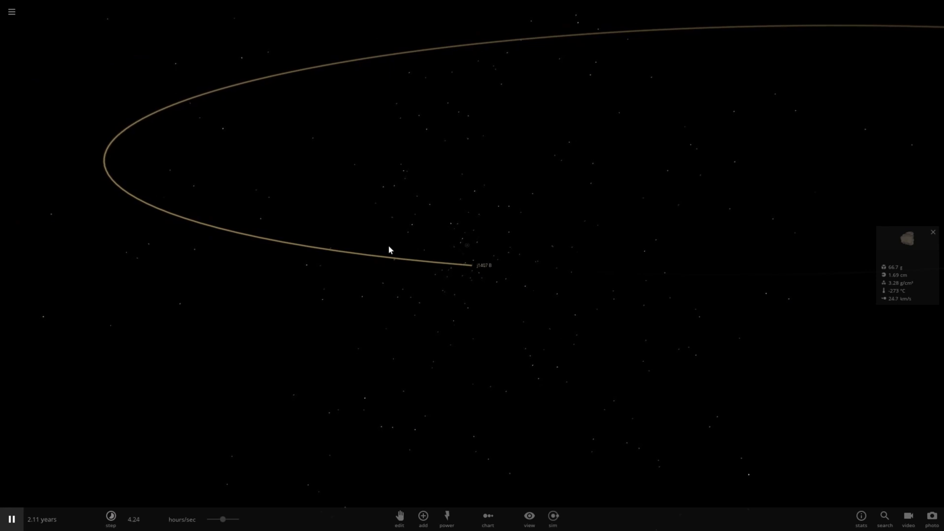
- Examine the particle cloud around J1407 B from the orbit trail's surroundings out to its full extent, including from a tilted angle
scroll(390, 247, down, 3)
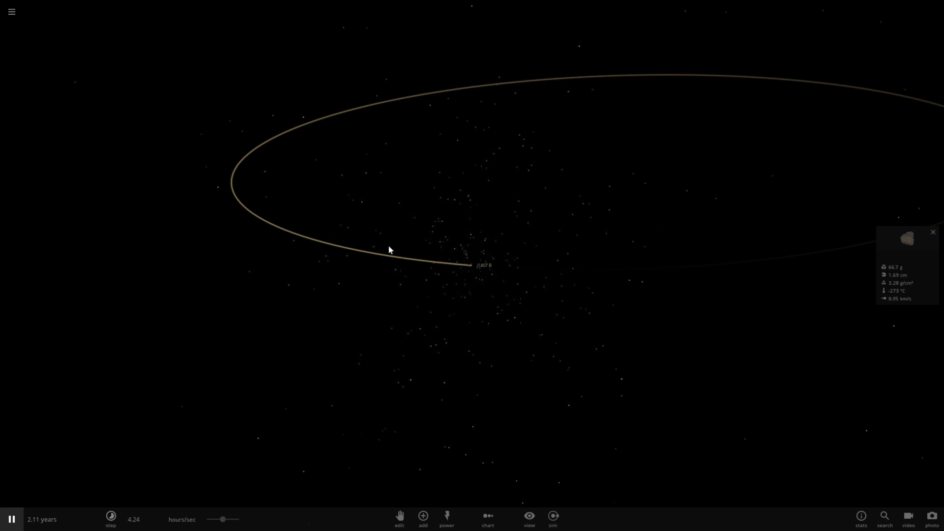
scroll(413, 246, down, 4)
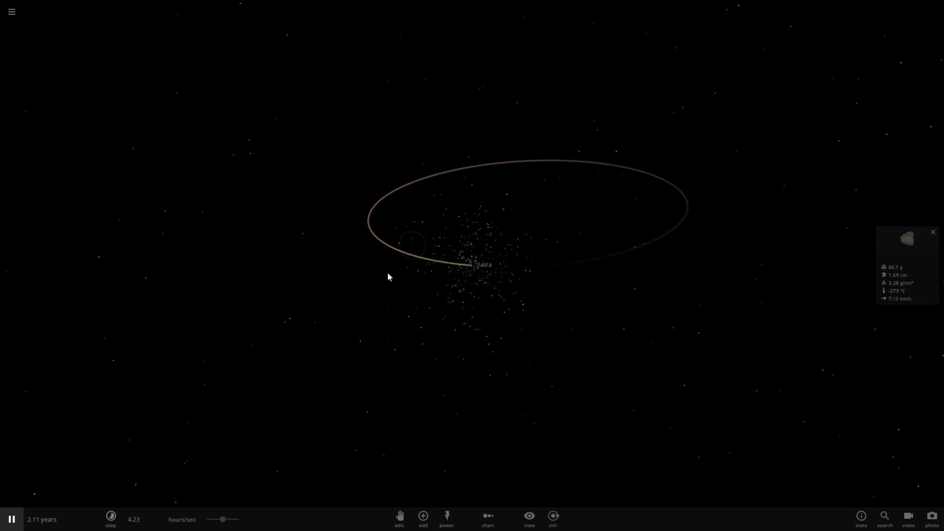
drag(388, 274, 518, 278)
scroll(518, 278, down, 4)
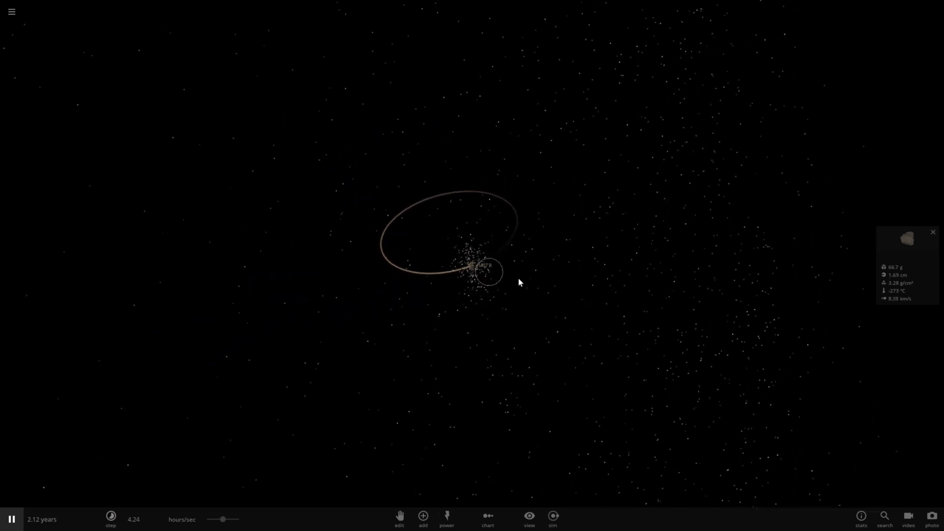
scroll(520, 282, down, 5)
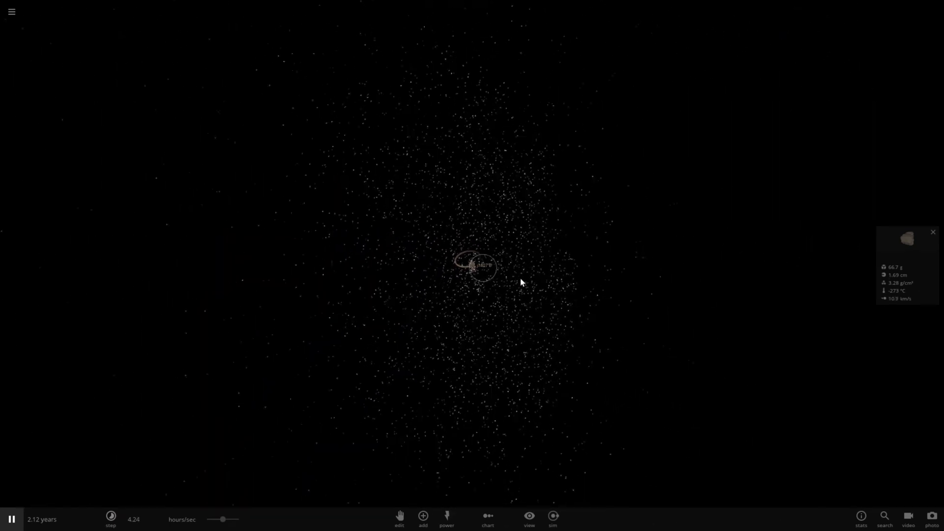
scroll(522, 282, down, 5)
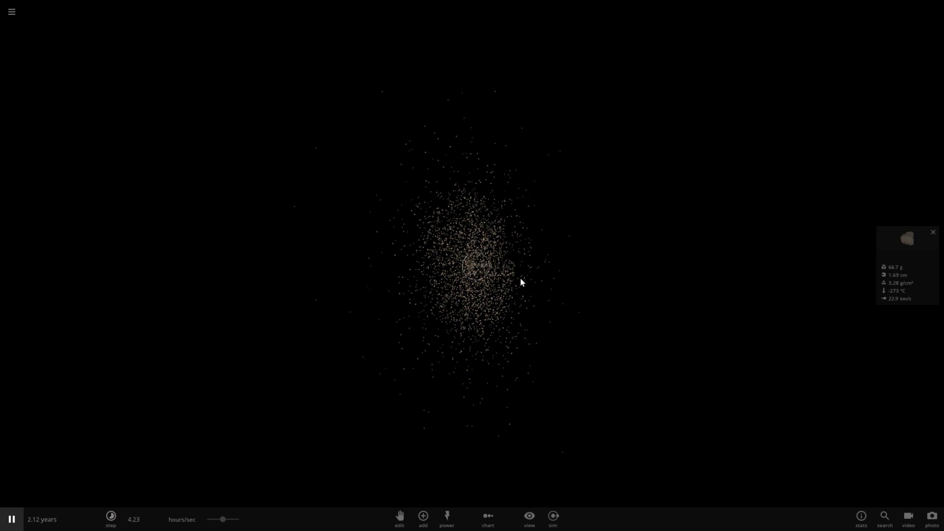
mouse_move(489, 287)
mouse_down()
mouse_move(518, 279)
mouse_move(407, 315)
mouse_move(501, 276)
mouse_up()
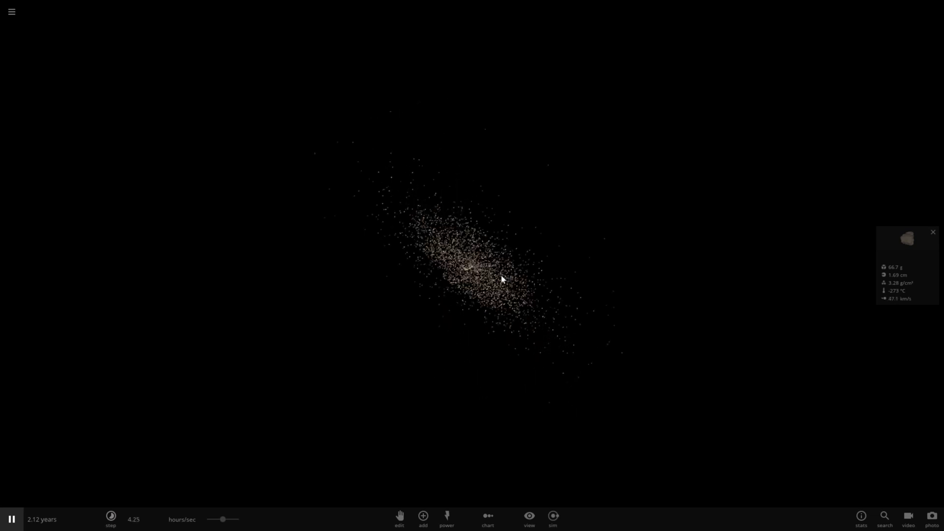
- Inspect the inner particle cluster beside J1407 B's orbit trail, comparing it with the outer disc seen nearly edge-on
scroll(501, 275, up, 10)
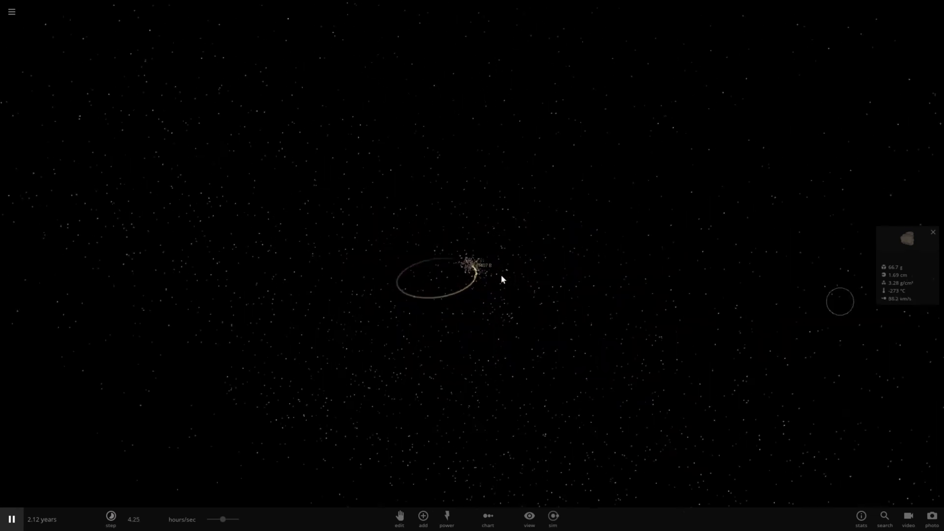
scroll(502, 279, up, 5)
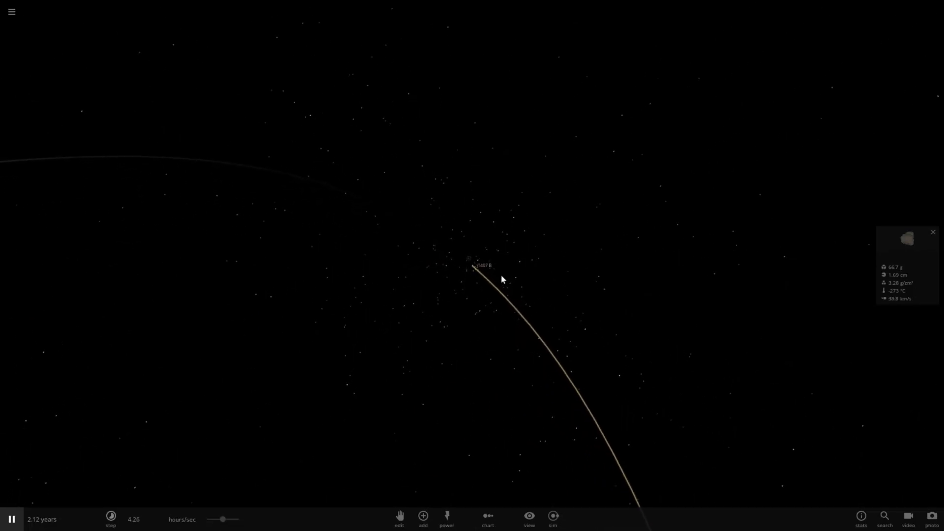
scroll(502, 278, down, 5)
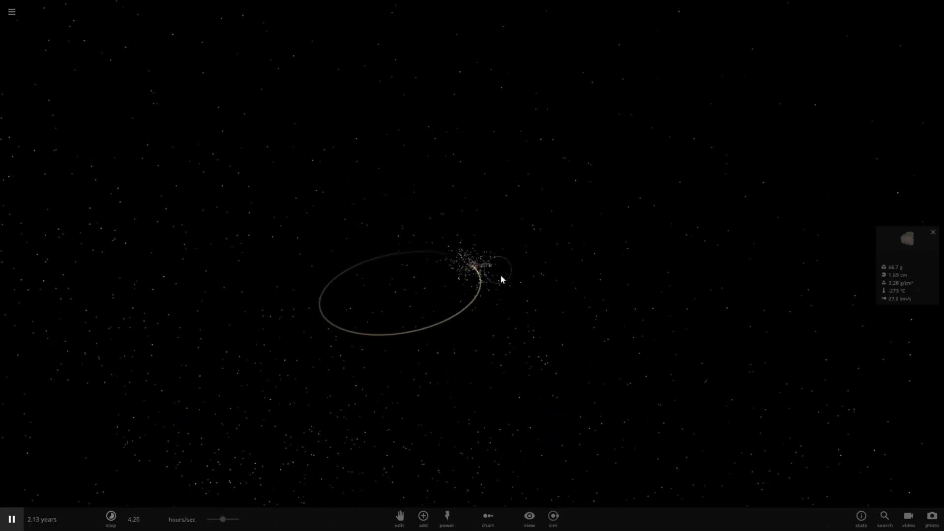
drag(502, 279, 461, 295)
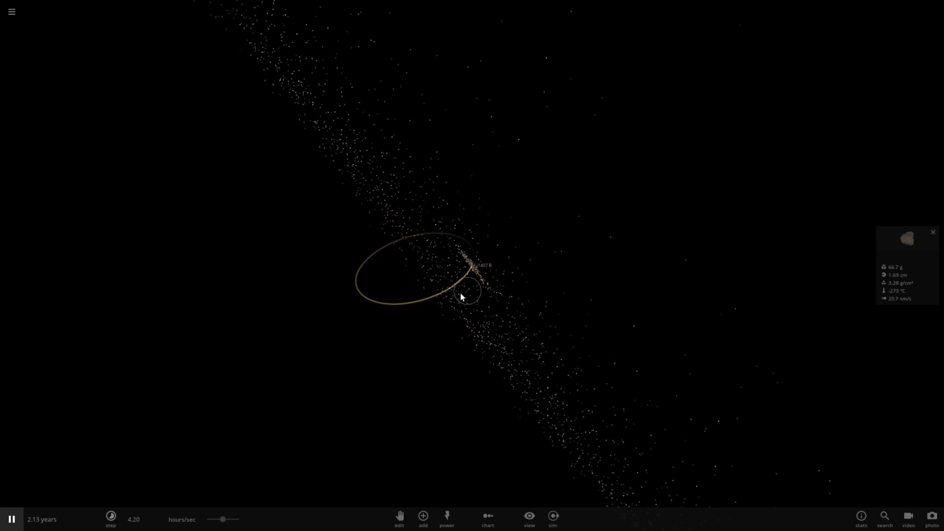